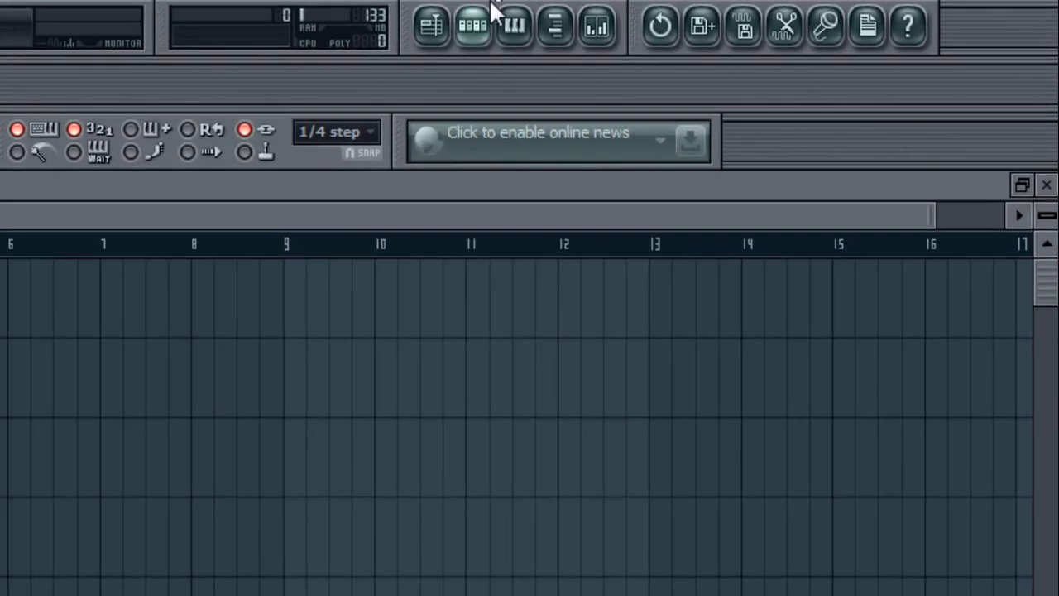
# Create a new project and close its Fruity Limiter window.
pyautogui.click(476, 41)
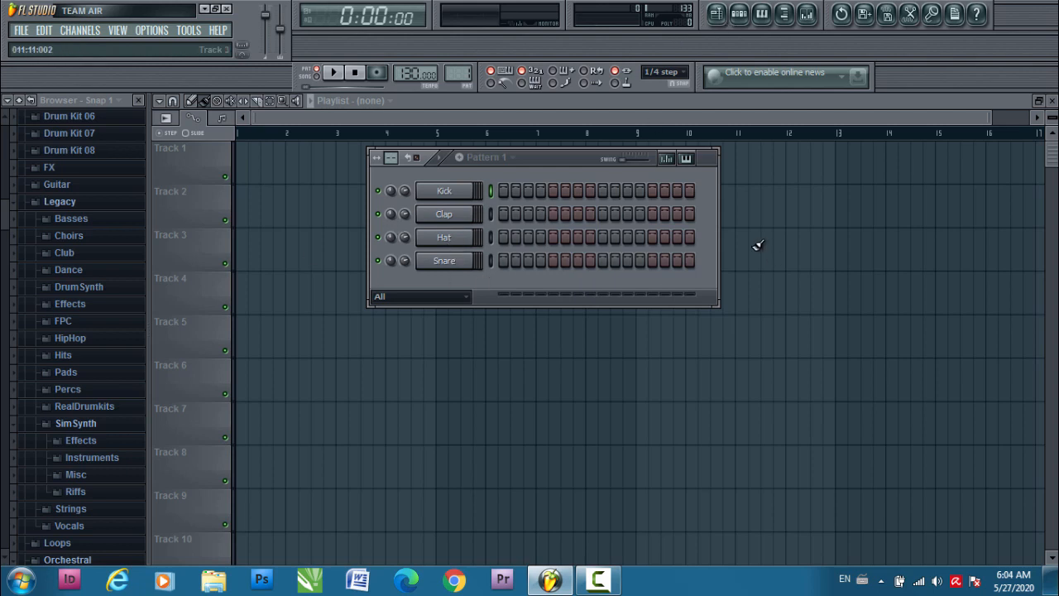
pyautogui.click(23, 32)
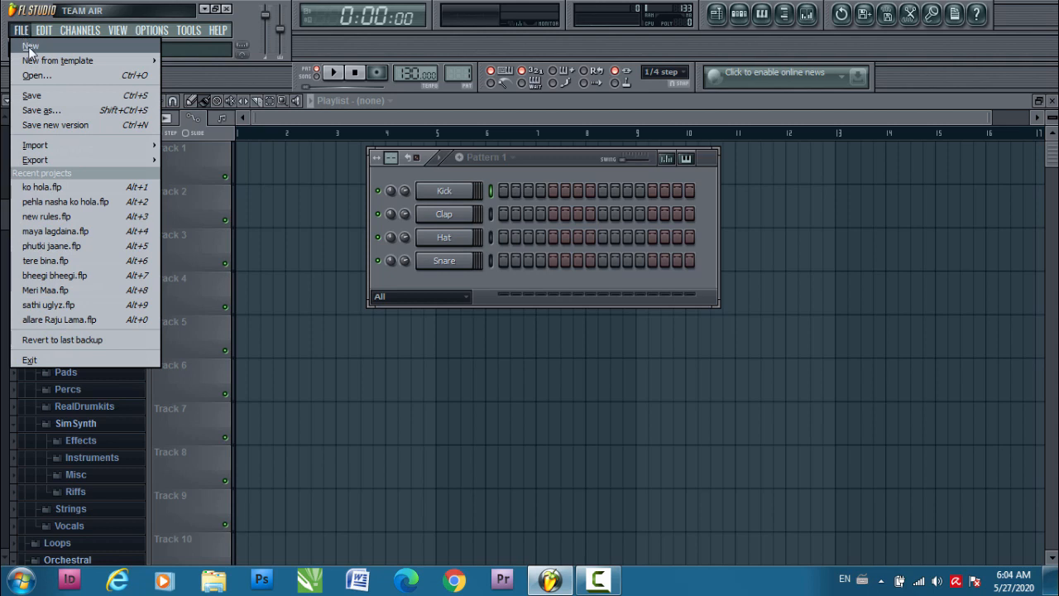
pyautogui.click(28, 48)
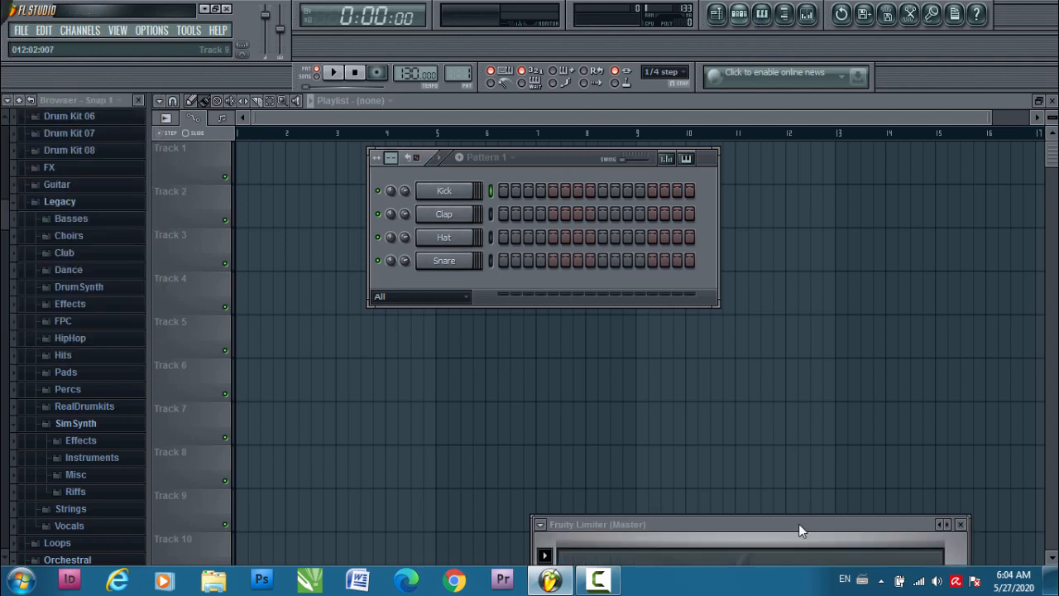
pyautogui.click(960, 524)
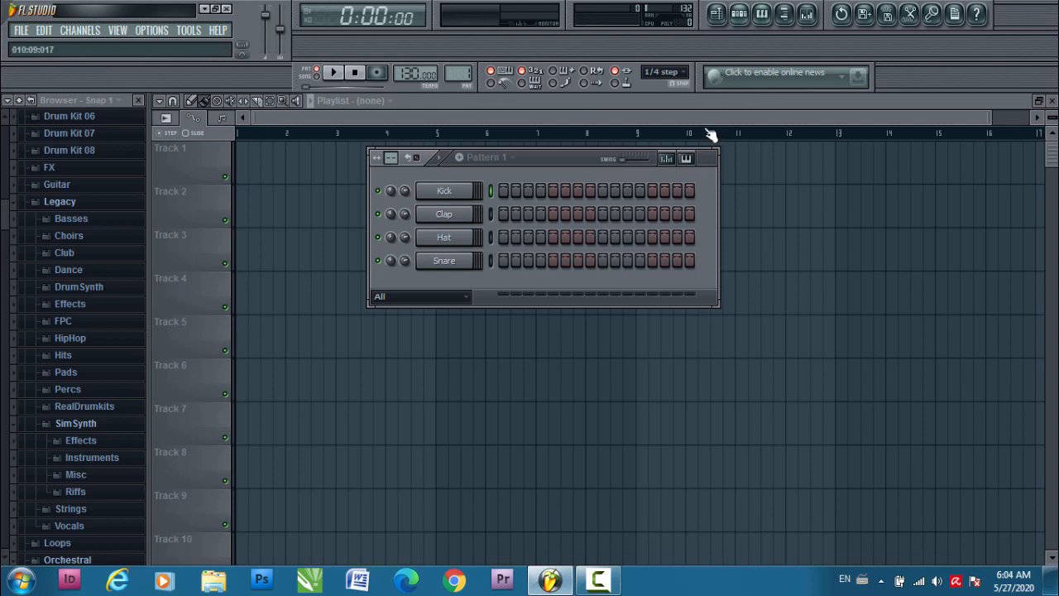
pyautogui.click(762, 13)
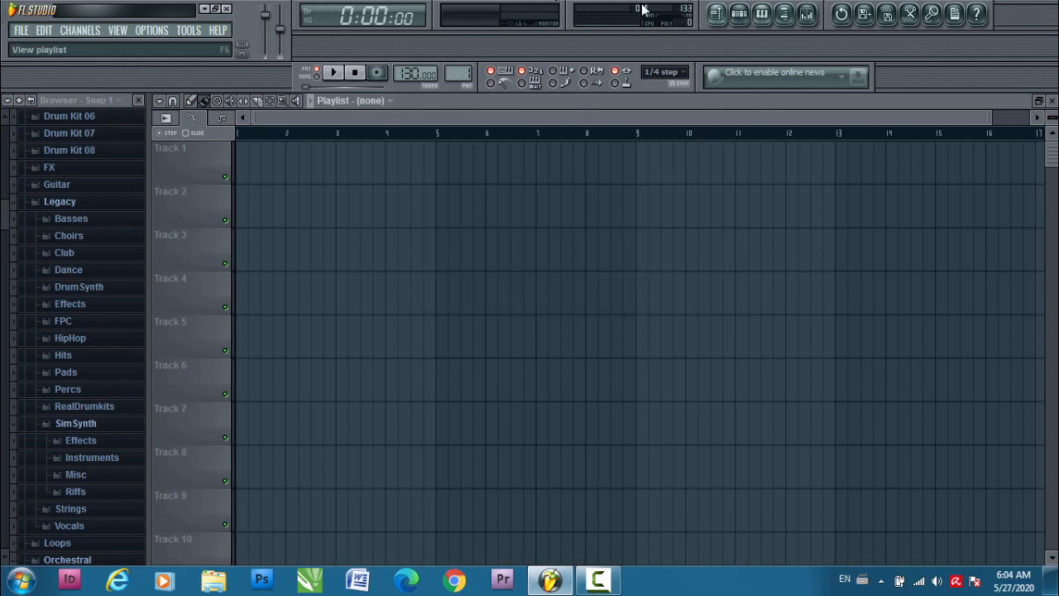
# Create a fresh project with the step sequencer shown and close the Fruity Limiter window.
pyautogui.click(21, 30)
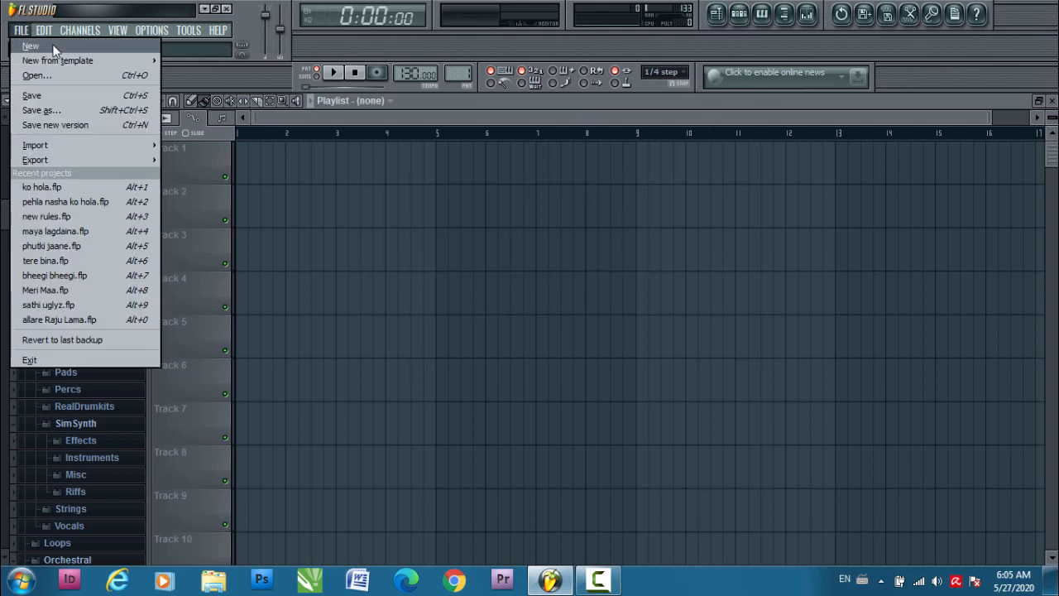
pyautogui.click(50, 51)
pyautogui.click(739, 14)
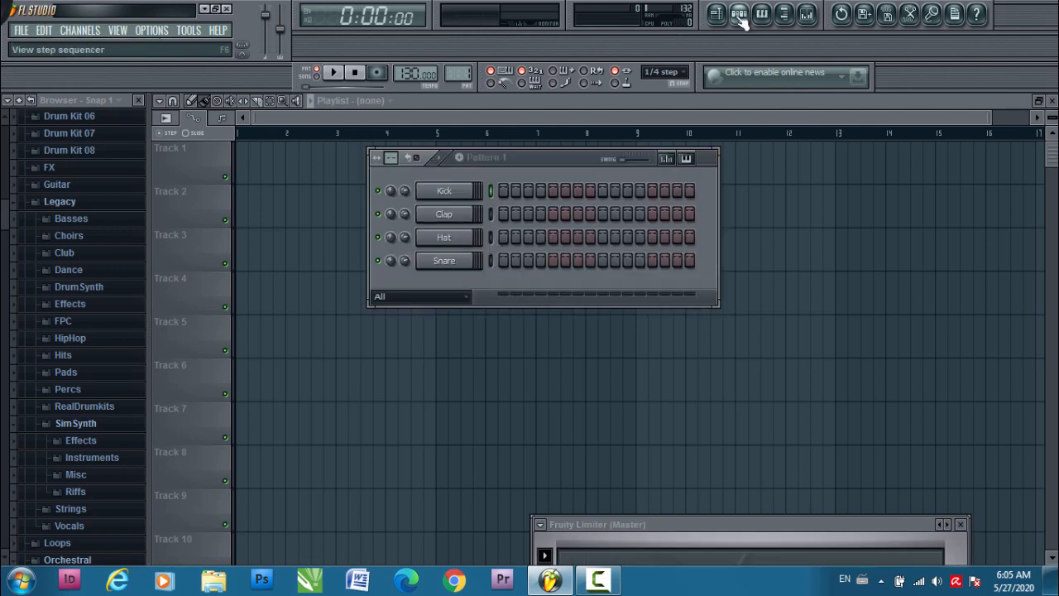
pyautogui.moveTo(559, 155); pyautogui.dragTo(509, 178)
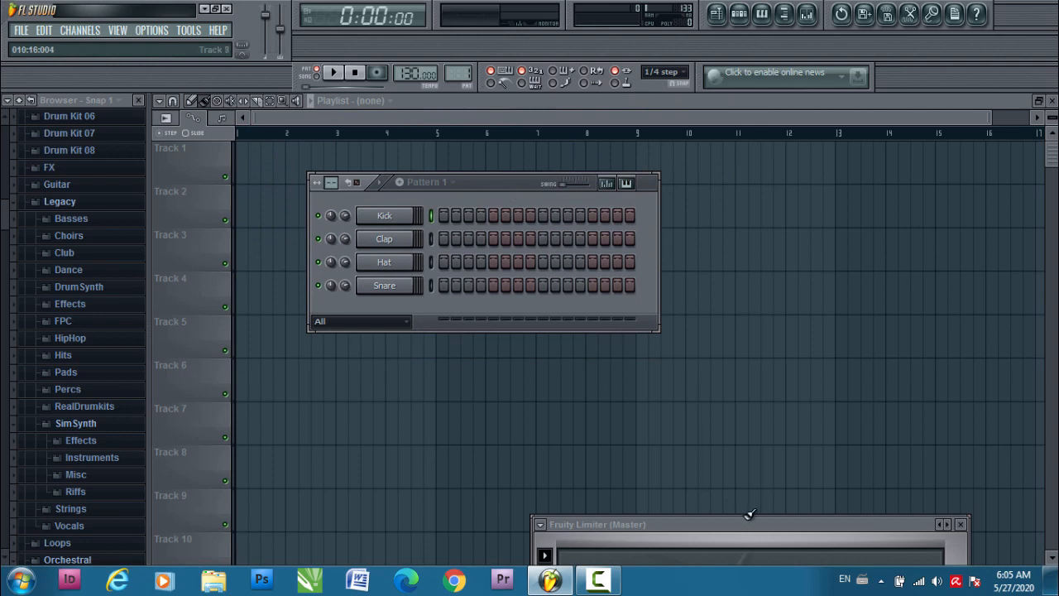
pyautogui.moveTo(798, 528); pyautogui.dragTo(795, 188)
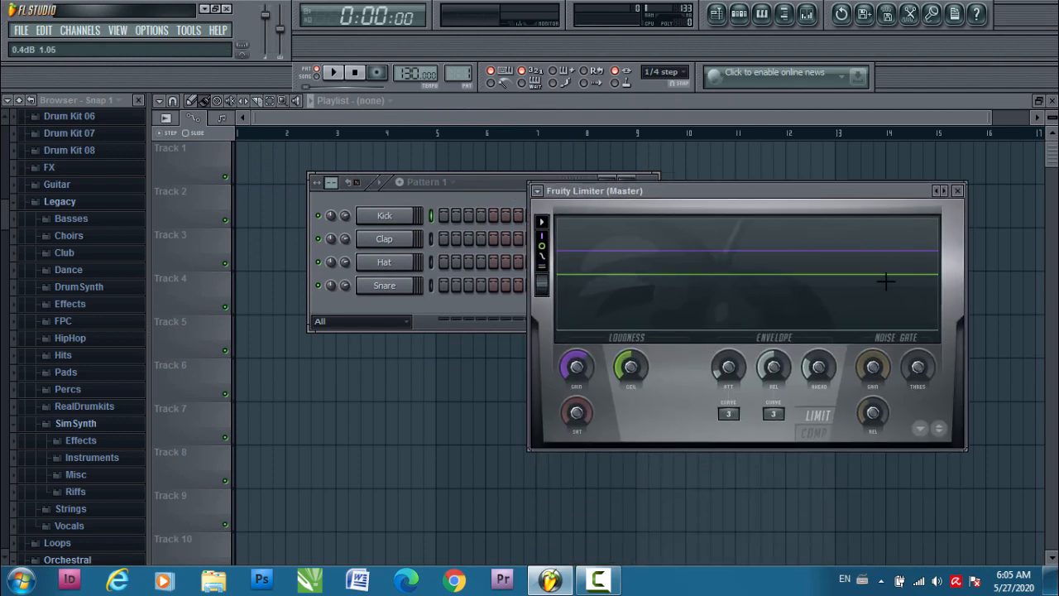
pyautogui.click(957, 191)
pyautogui.moveTo(500, 190); pyautogui.dragTo(596, 214)
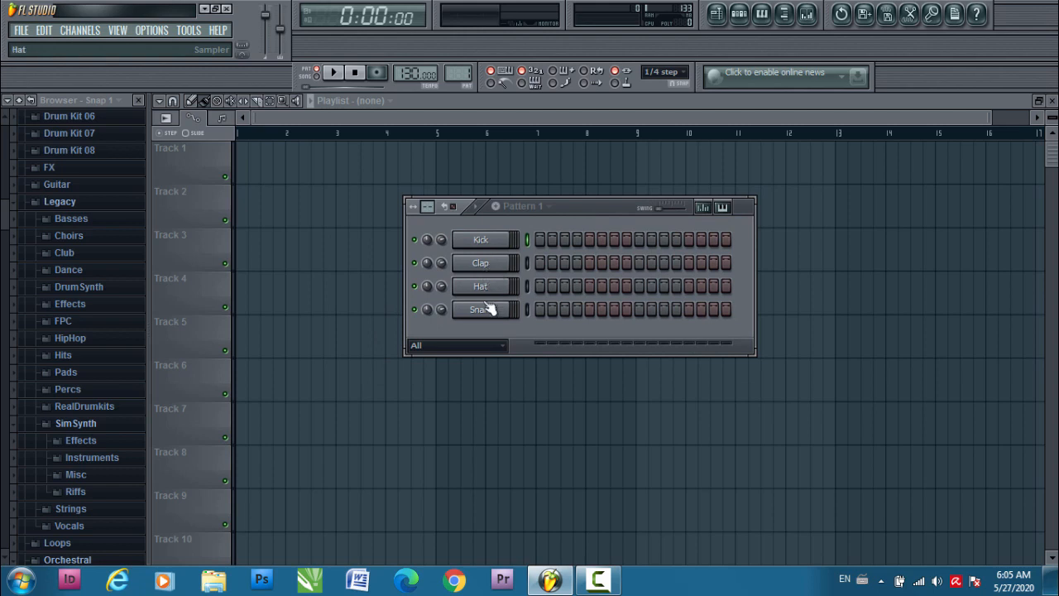
pyautogui.moveTo(590, 207); pyautogui.dragTo(546, 232)
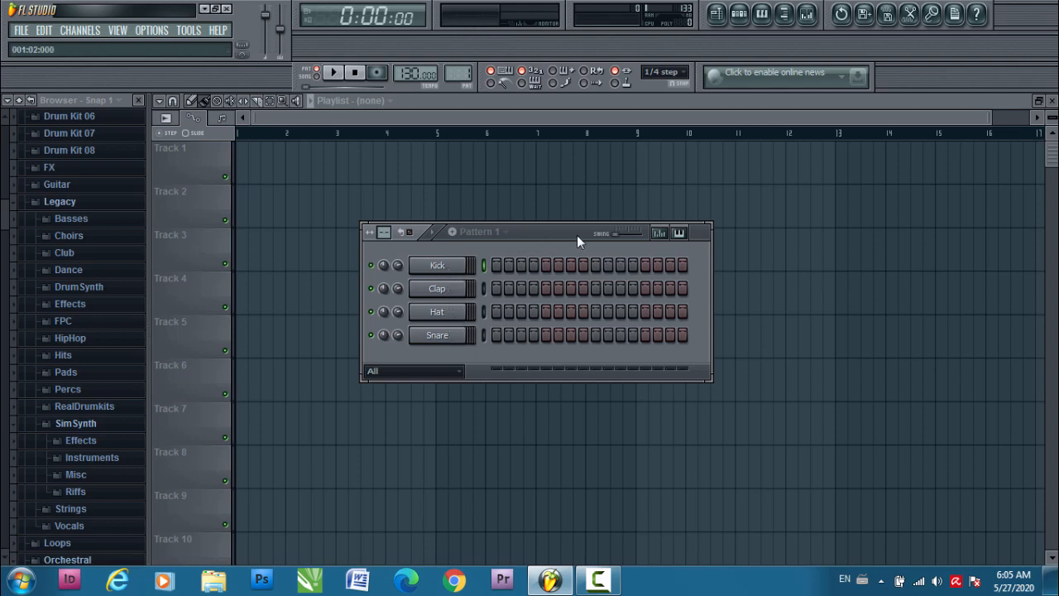
pyautogui.moveTo(577, 236); pyautogui.dragTo(695, 213)
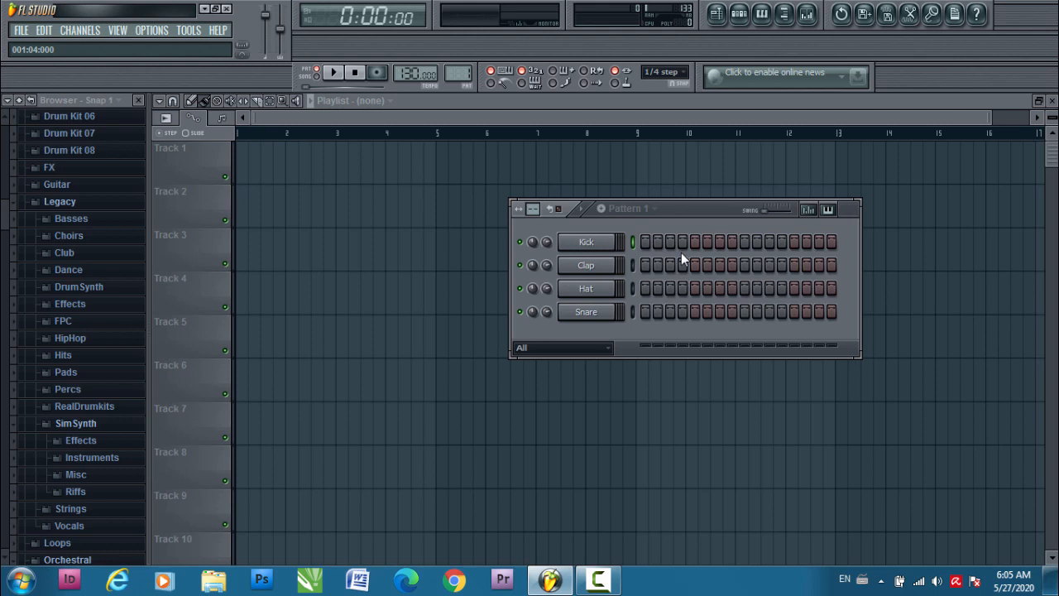
pyautogui.moveTo(715, 211); pyautogui.dragTo(676, 214)
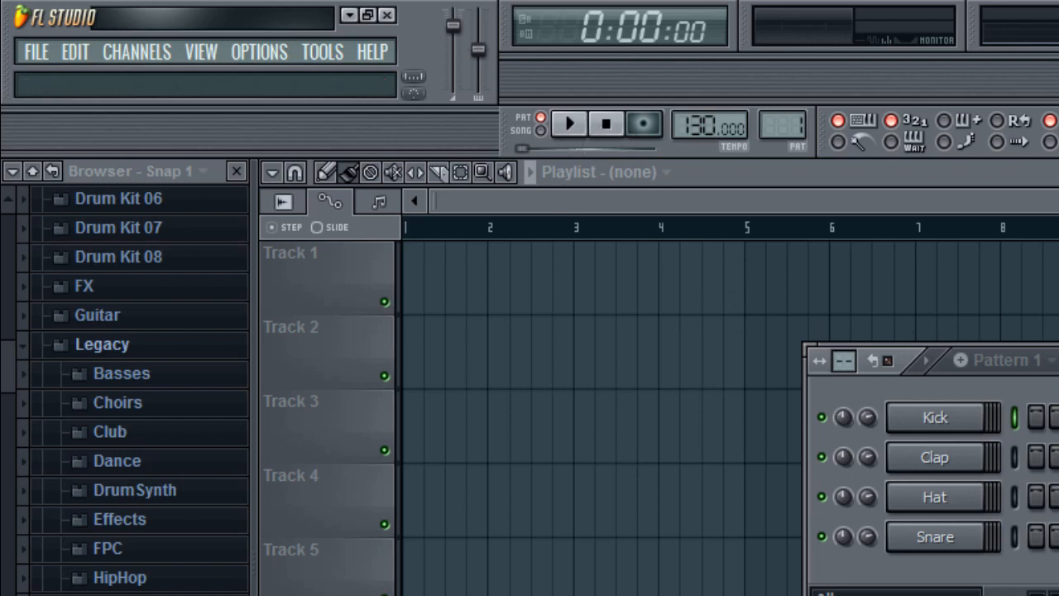
pyautogui.moveTo(1058, 362); pyautogui.dragTo(1017, 392)
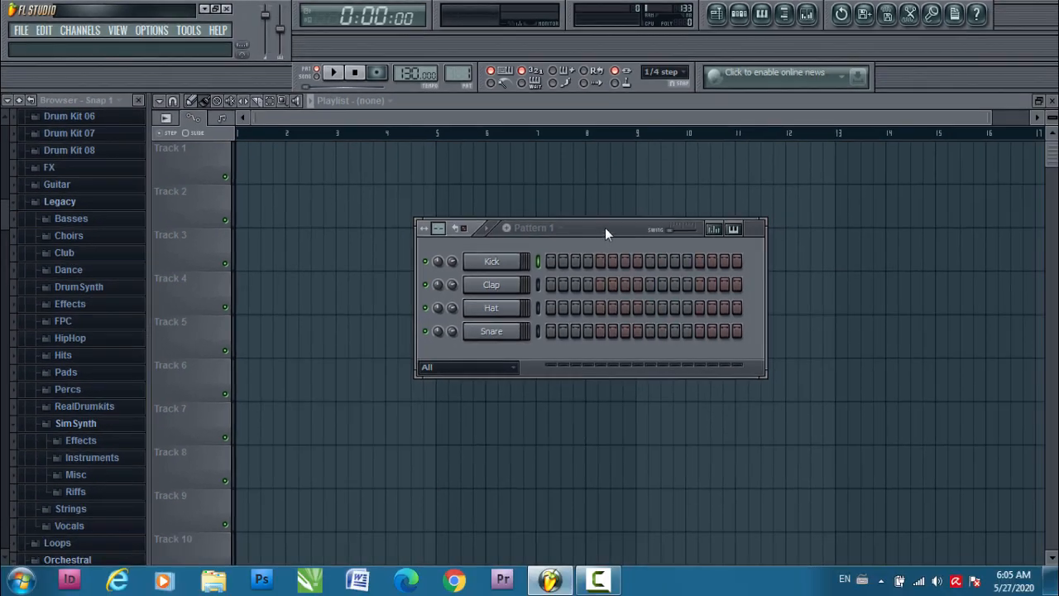
pyautogui.moveTo(1031, 388); pyautogui.dragTo(1058, 282)
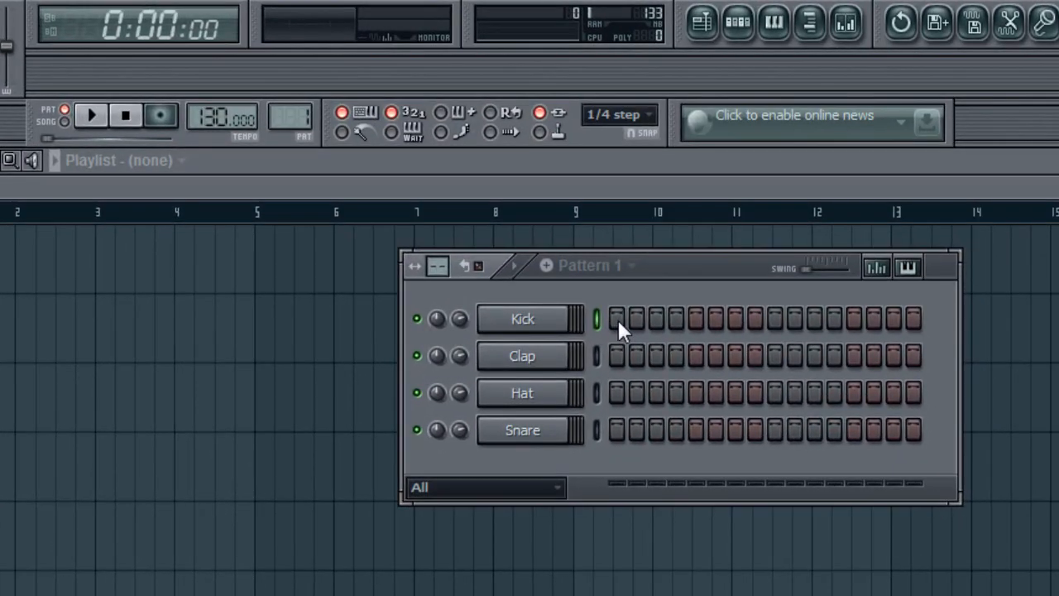
# Add Kick hits on steps 1 and 10 of Pattern 1 and play the pattern to check them.
pyautogui.click(664, 200)
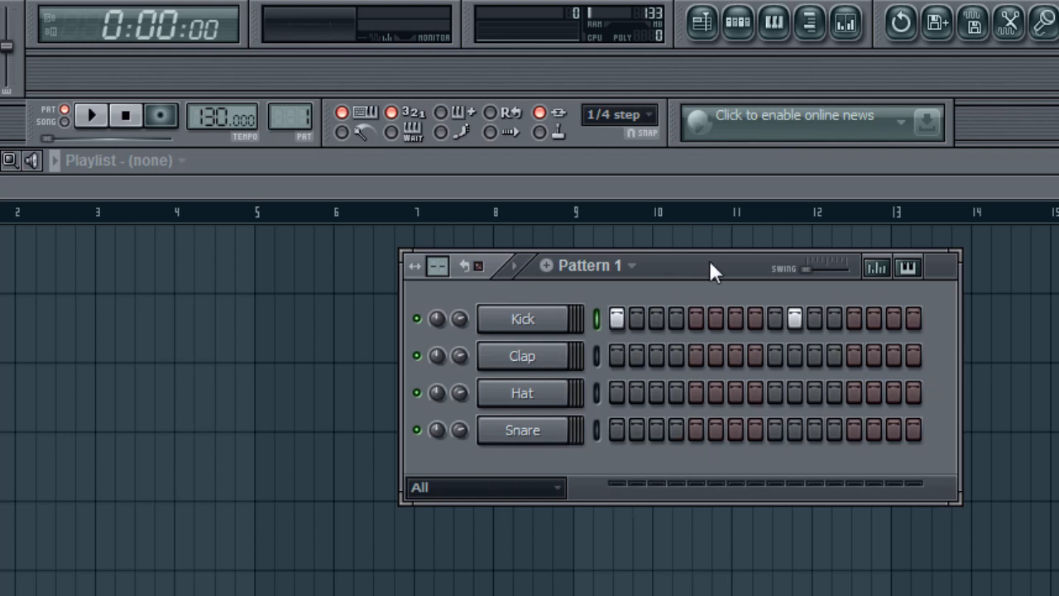
pyautogui.moveTo(709, 260); pyautogui.dragTo(475, 301)
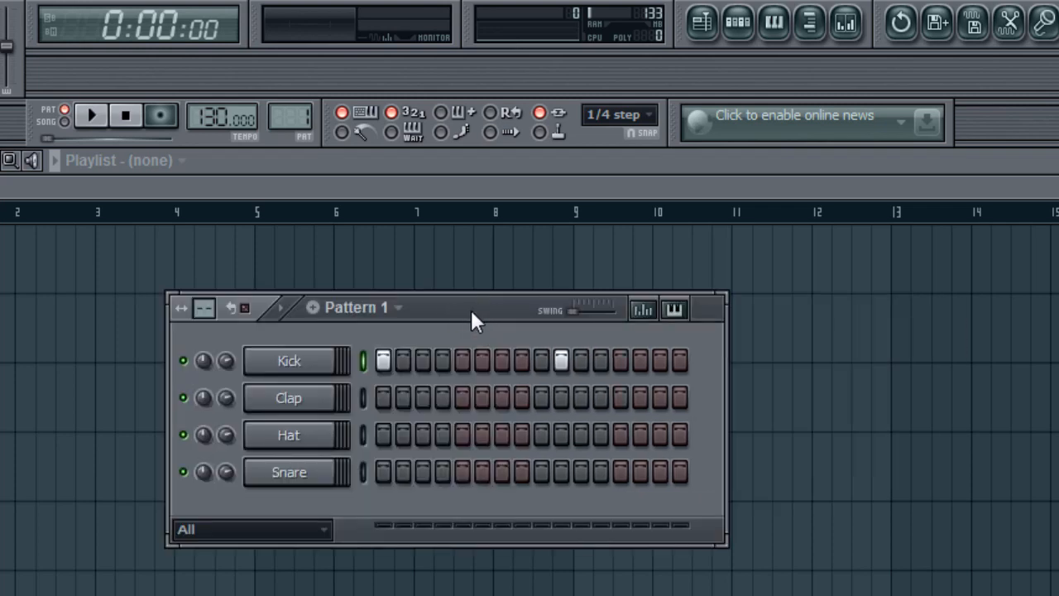
pyautogui.moveTo(472, 314); pyautogui.dragTo(531, 309)
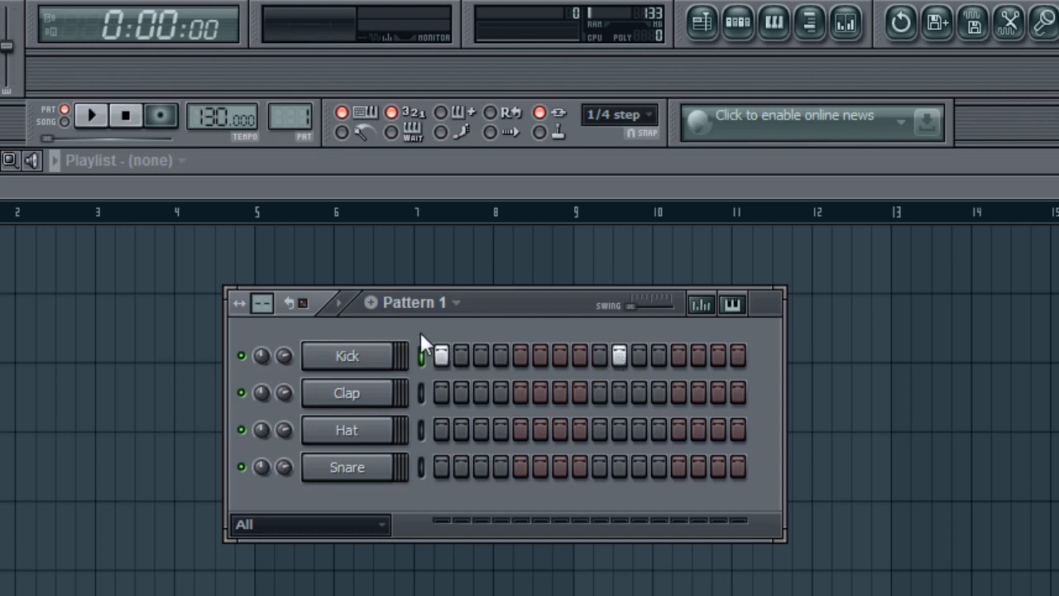
pyautogui.click(92, 116)
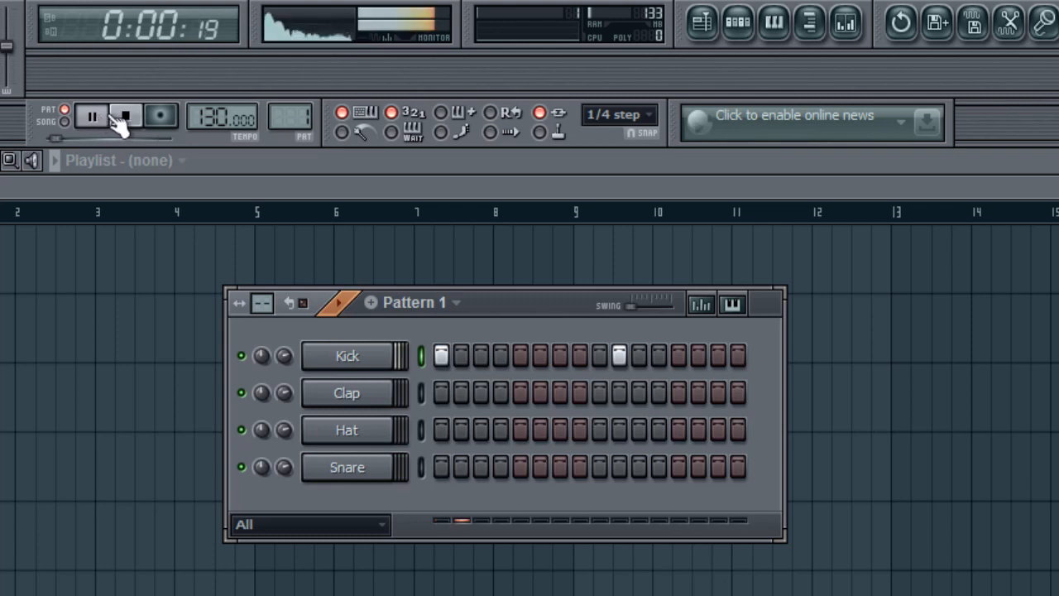
pyautogui.click(125, 120)
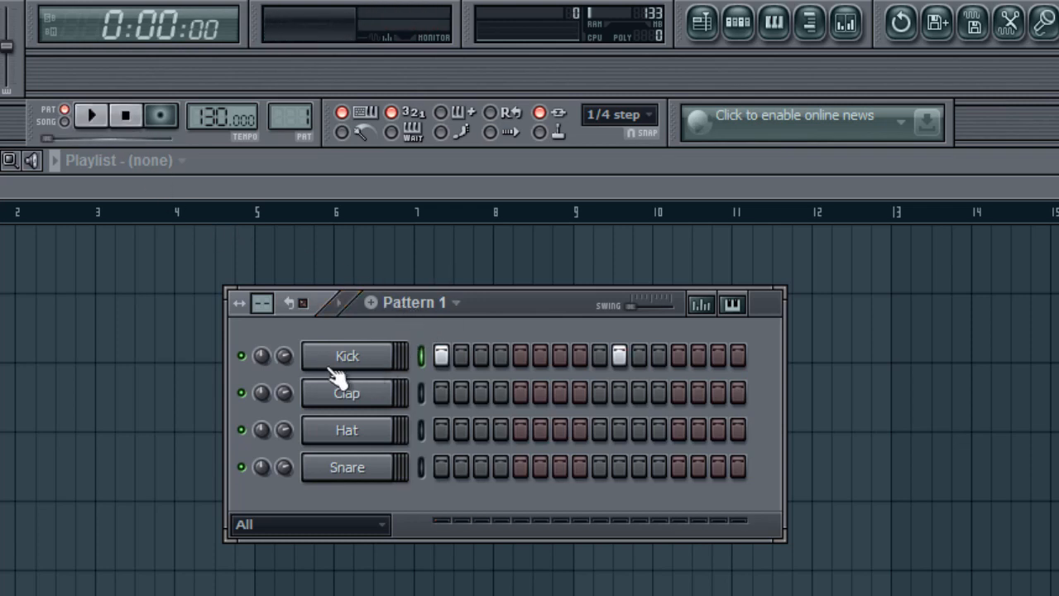
# Add Clap hits on steps 5 and 13 of Pattern 1 and play back the result.
pyautogui.click(520, 392)
pyautogui.click(91, 115)
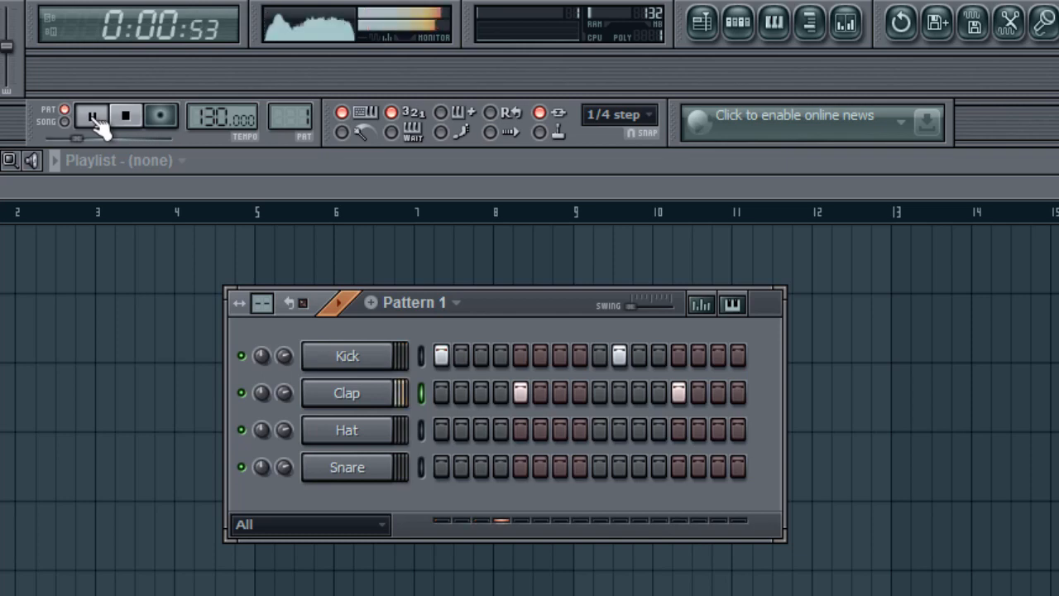
pyautogui.click(93, 117)
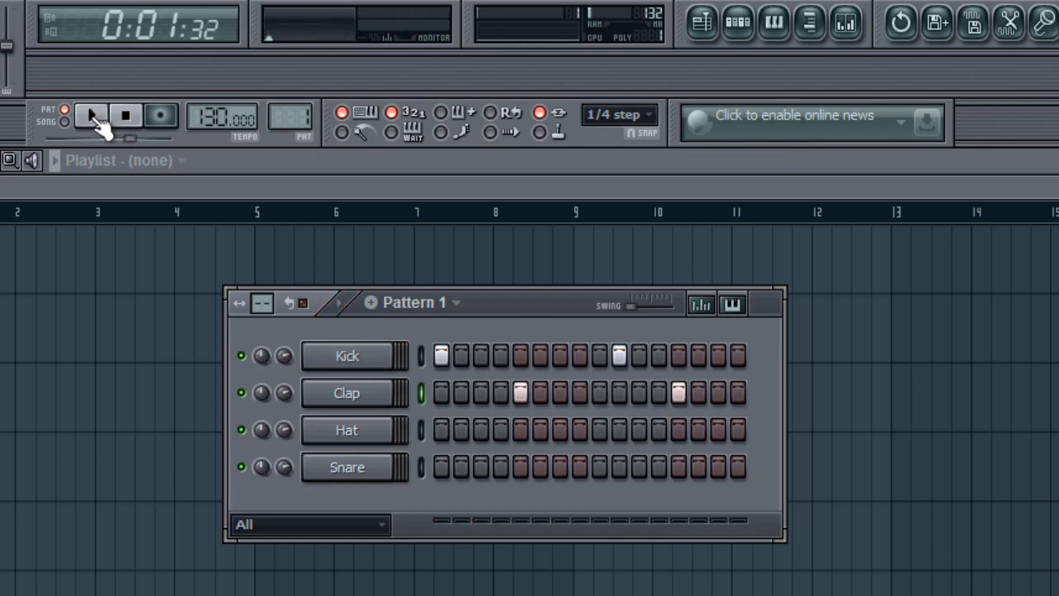
# Shift the second Kick hit from step 10 to step 9 and play the pattern again.
pyautogui.click(619, 355)
pyautogui.click(90, 116)
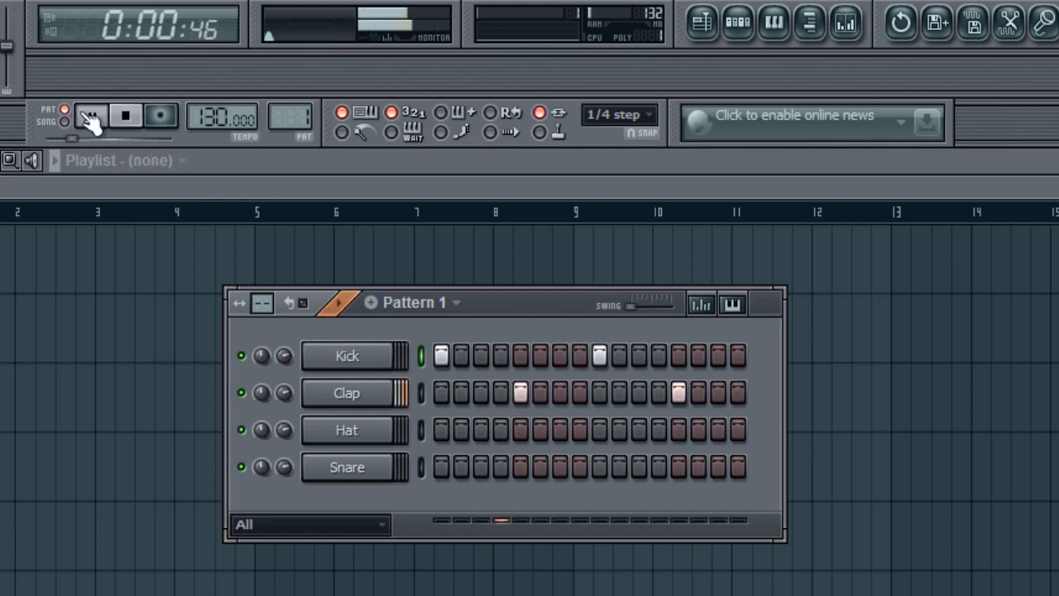
pyautogui.click(126, 120)
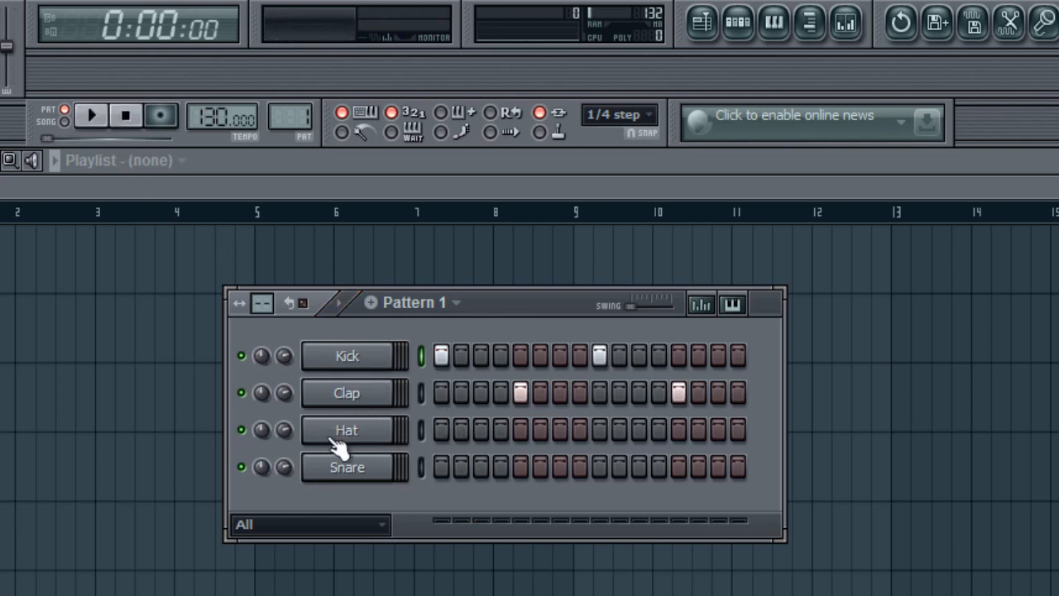
# Add Hat hits on steps 3, 7, 11 and 15 of Pattern 1, playing the pattern between additions.
pyautogui.click(480, 430)
pyautogui.click(95, 118)
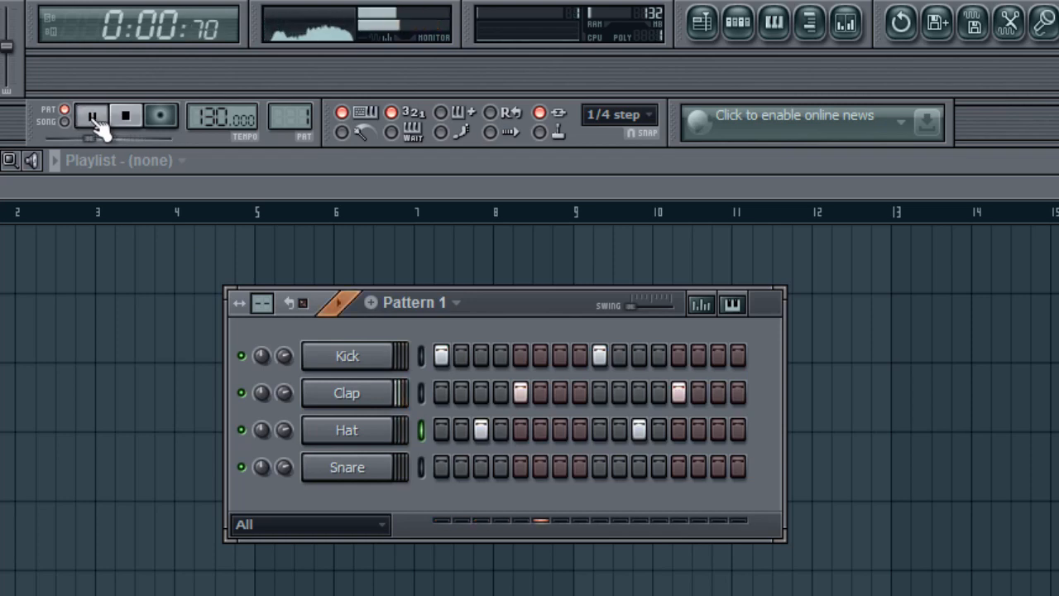
pyautogui.click(126, 118)
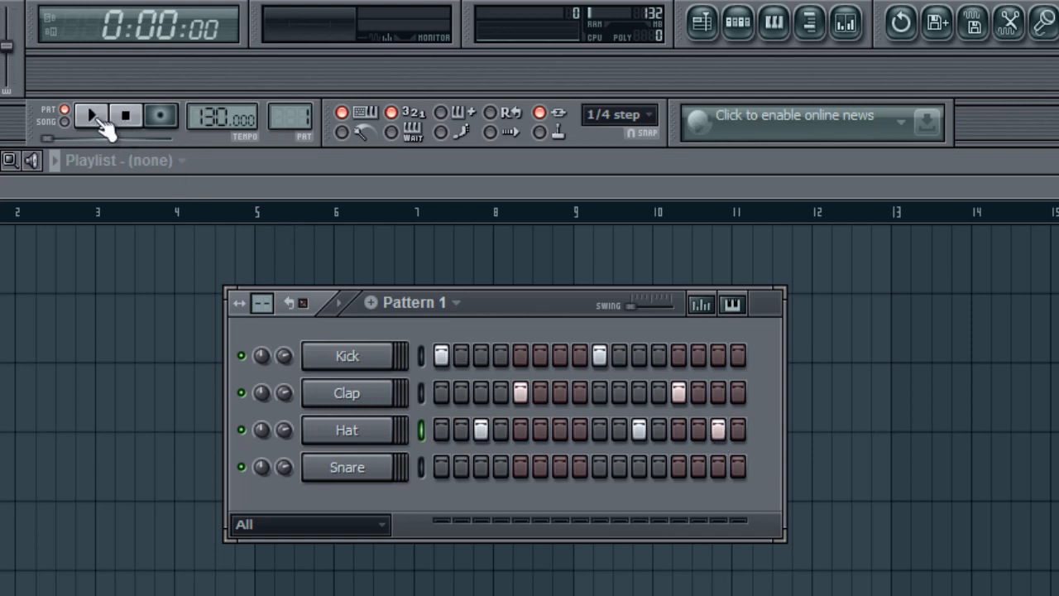
pyautogui.click(92, 117)
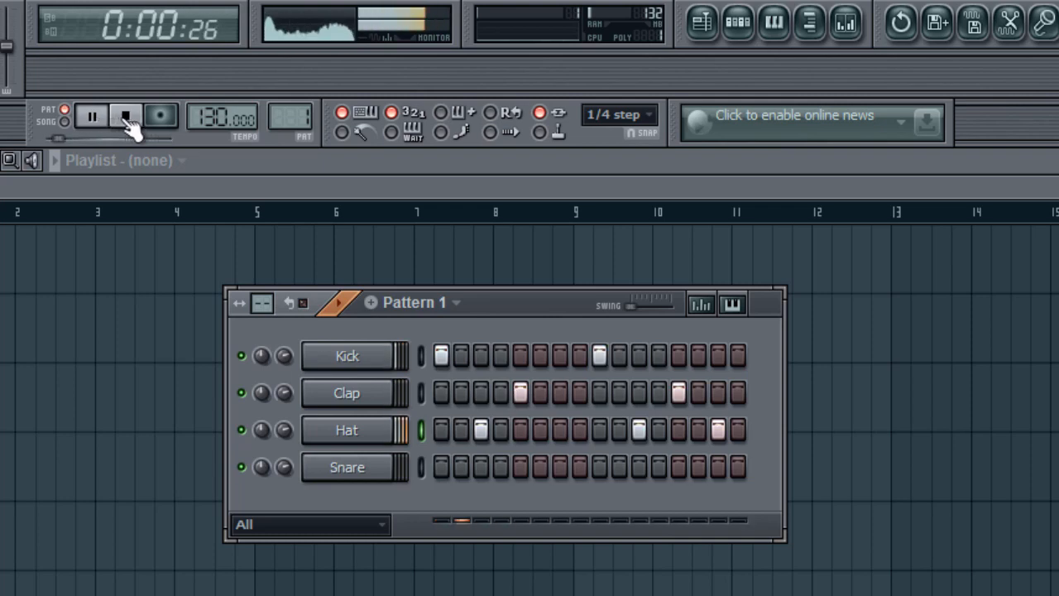
pyautogui.click(128, 117)
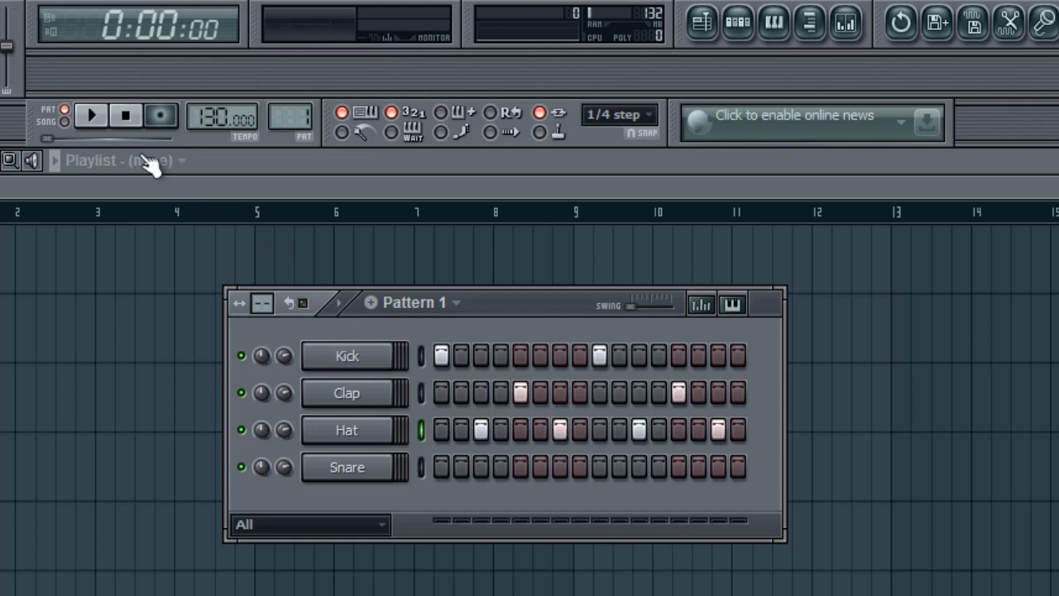
pyautogui.click(100, 117)
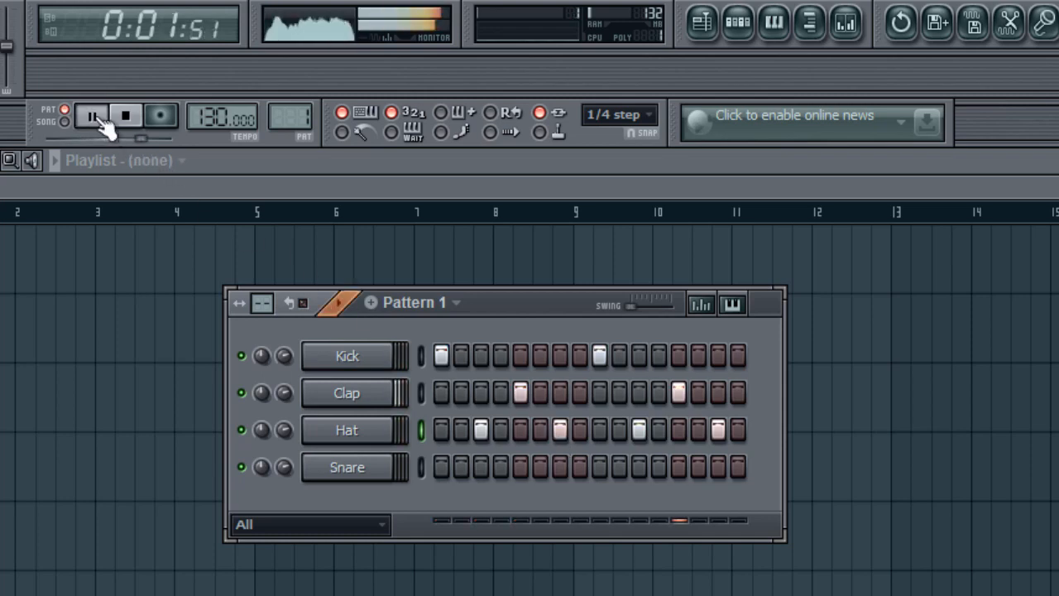
pyautogui.click(127, 117)
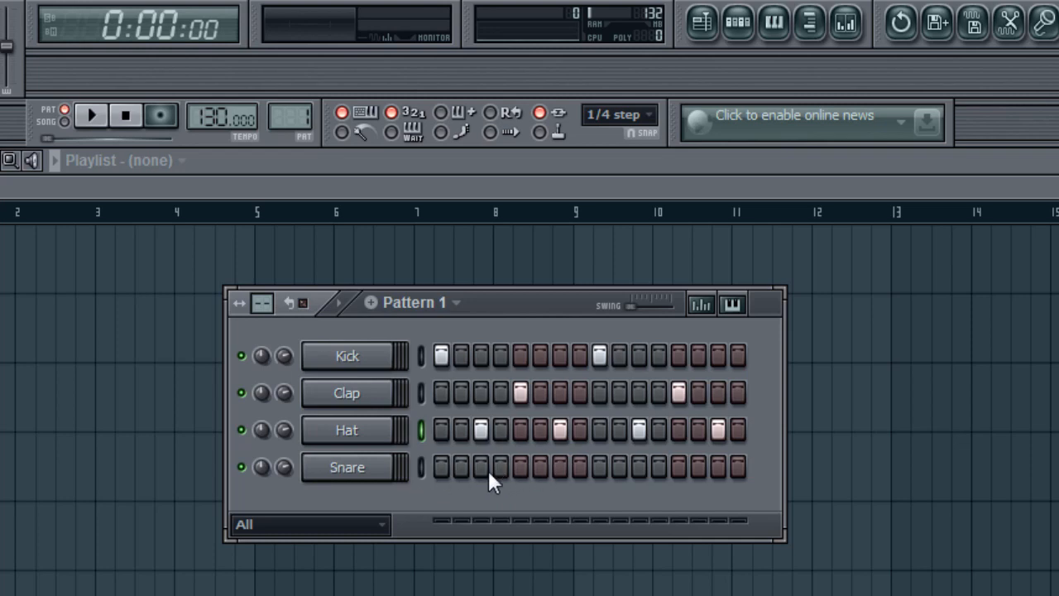
# Try Snare hits on steps 5 and 13 while playing Pattern 1, and clear them again.
pyautogui.click(517, 467)
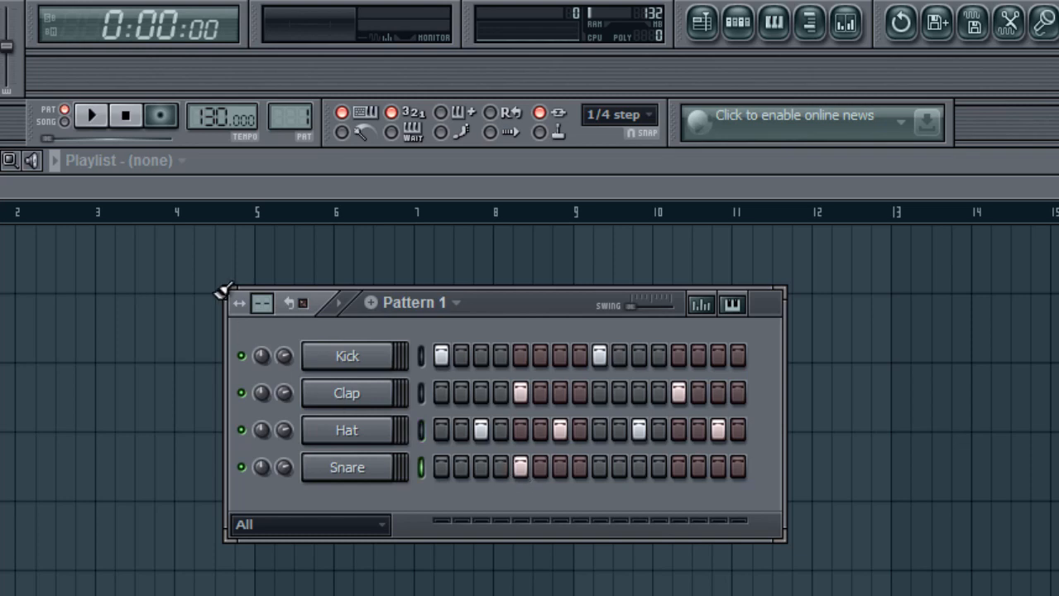
pyautogui.click(104, 120)
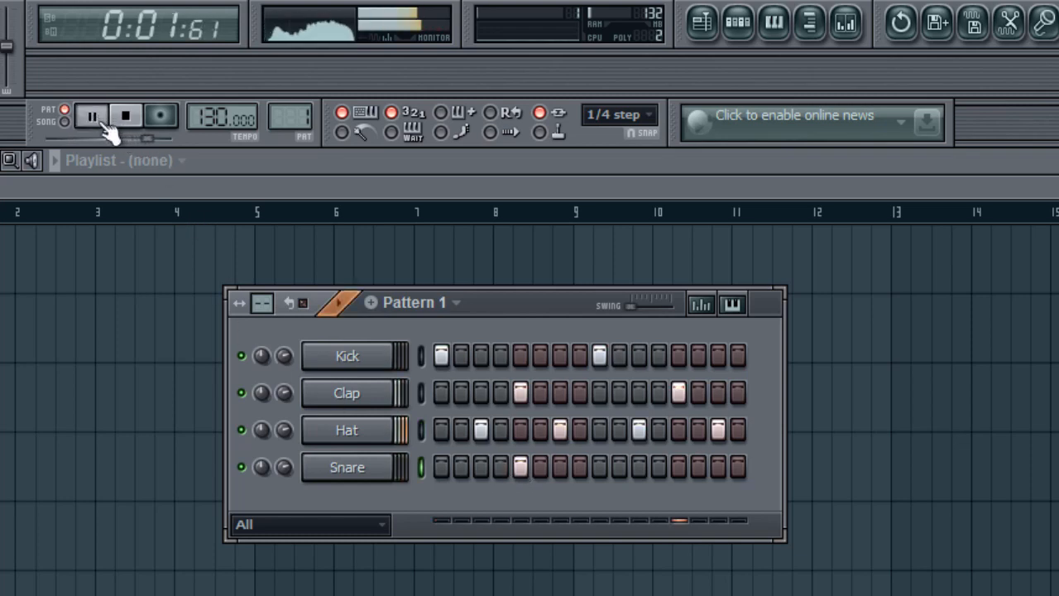
pyautogui.click(677, 467)
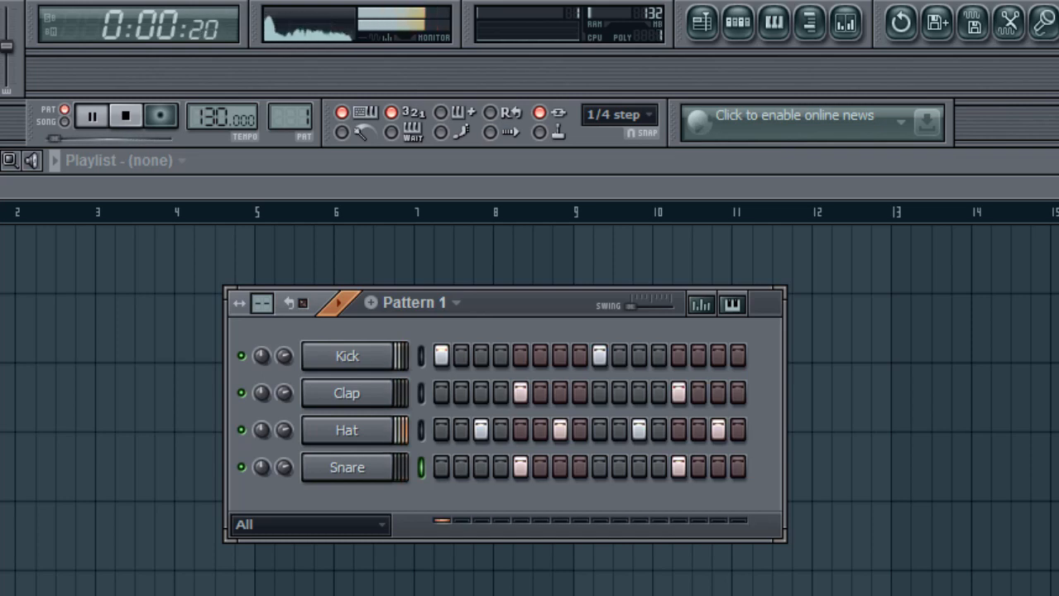
pyautogui.click(124, 116)
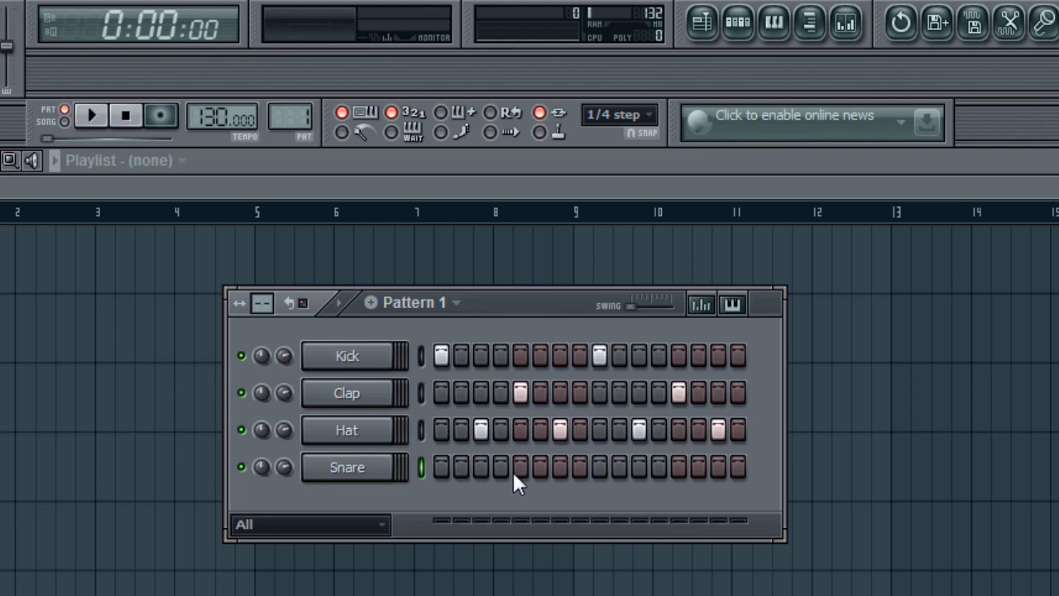
# Add Snare hits on steps 4, 7, 12 and 15 of Pattern 1 while the pattern plays.
pyautogui.click(92, 115)
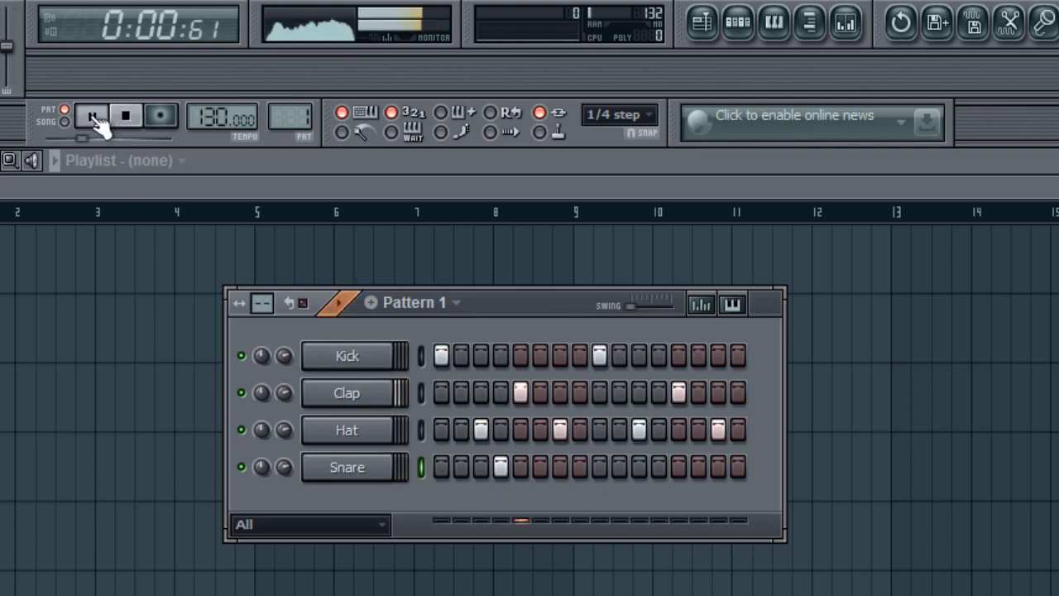
pyautogui.click(440, 355)
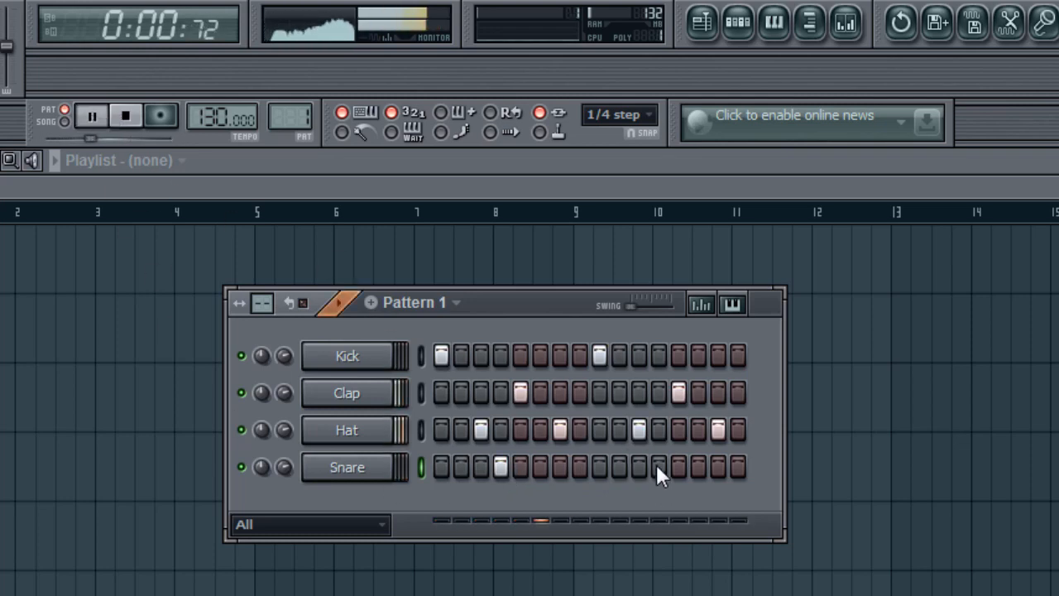
pyautogui.click(658, 465)
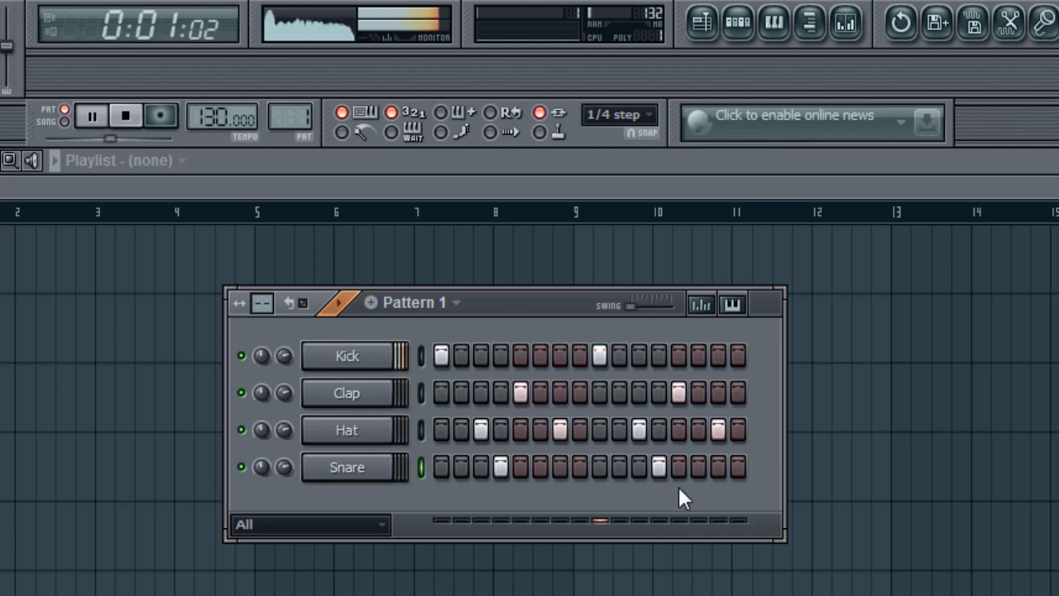
pyautogui.click(717, 467)
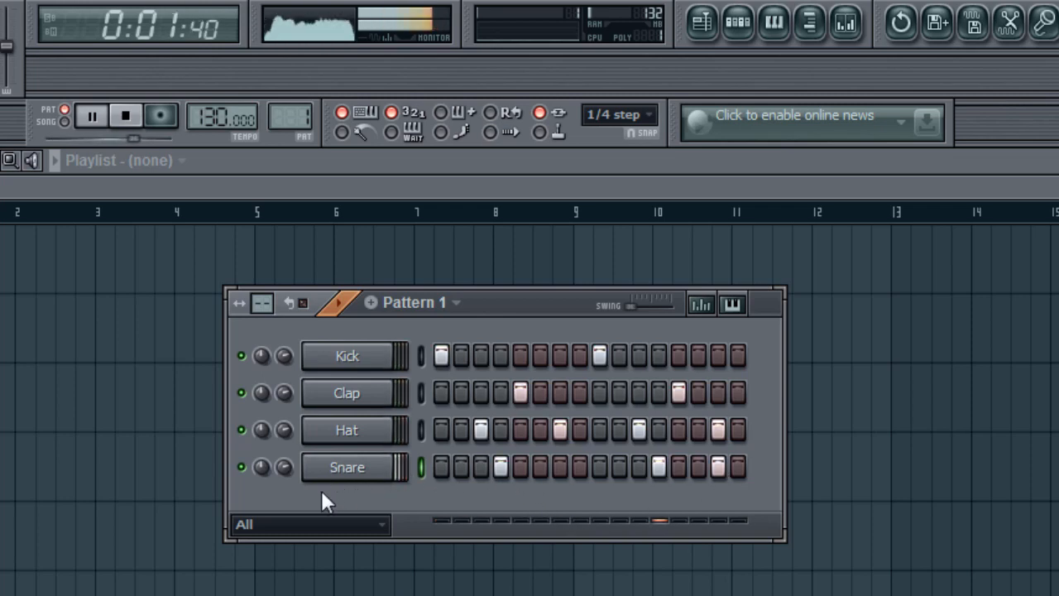
pyautogui.click(559, 467)
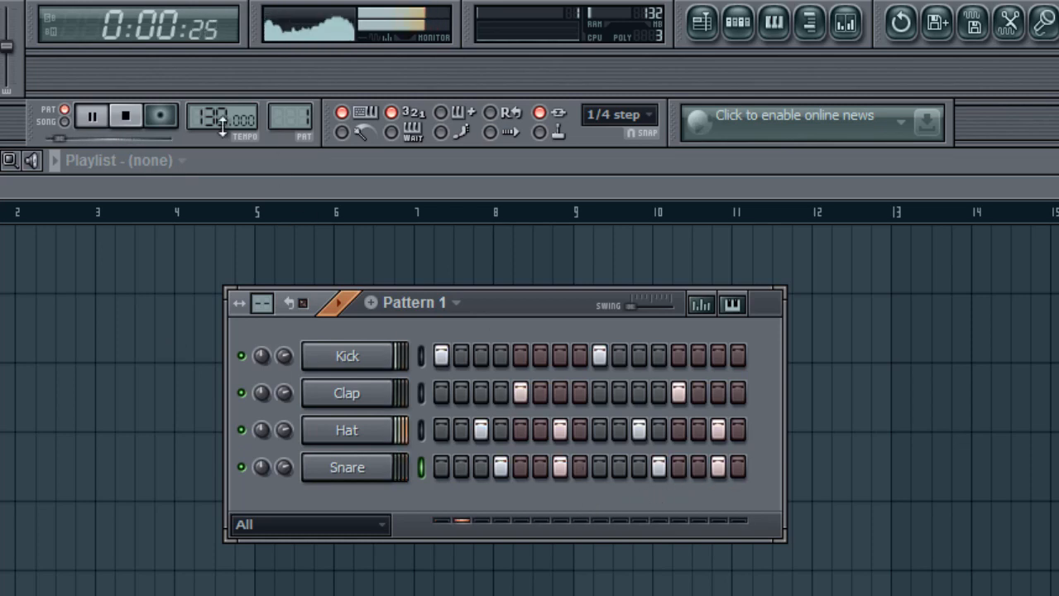
# Replace the Snare hits on steps 12 and 15 with one on step 13 and play Pattern 1 again.
pyautogui.click(126, 118)
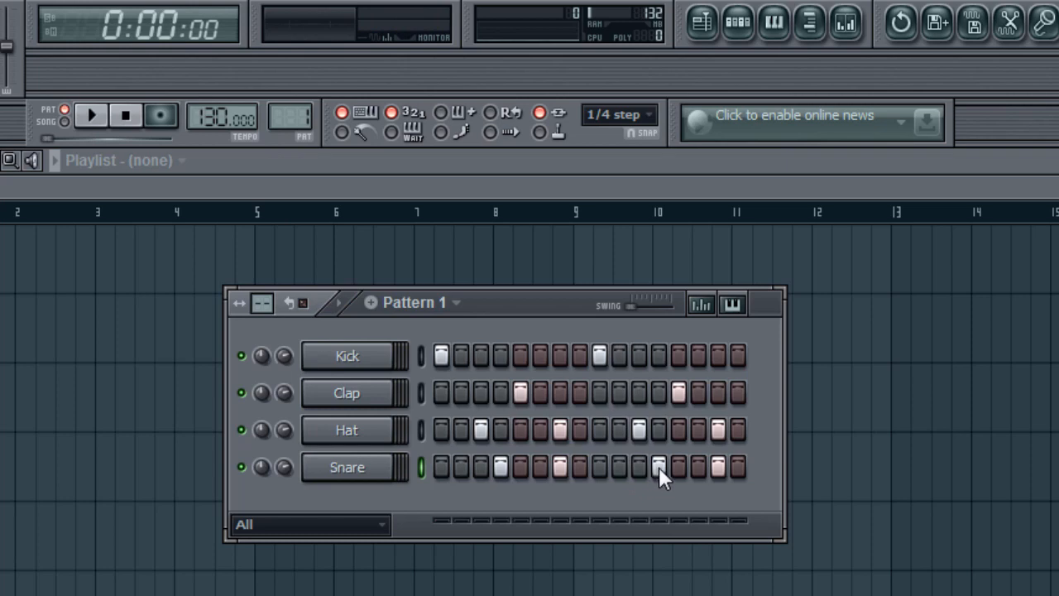
pyautogui.click(93, 117)
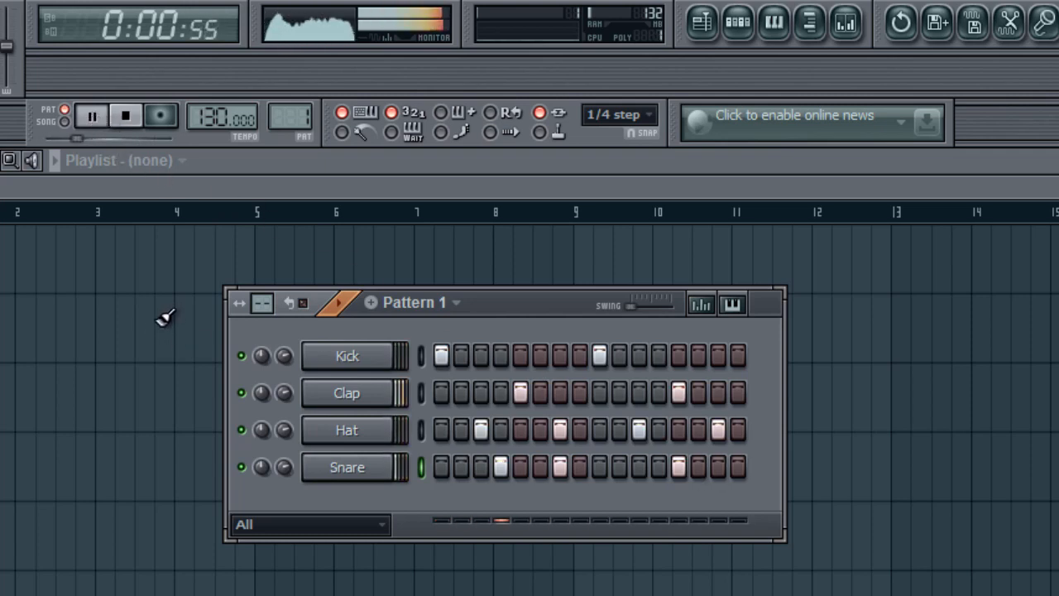
pyautogui.click(125, 115)
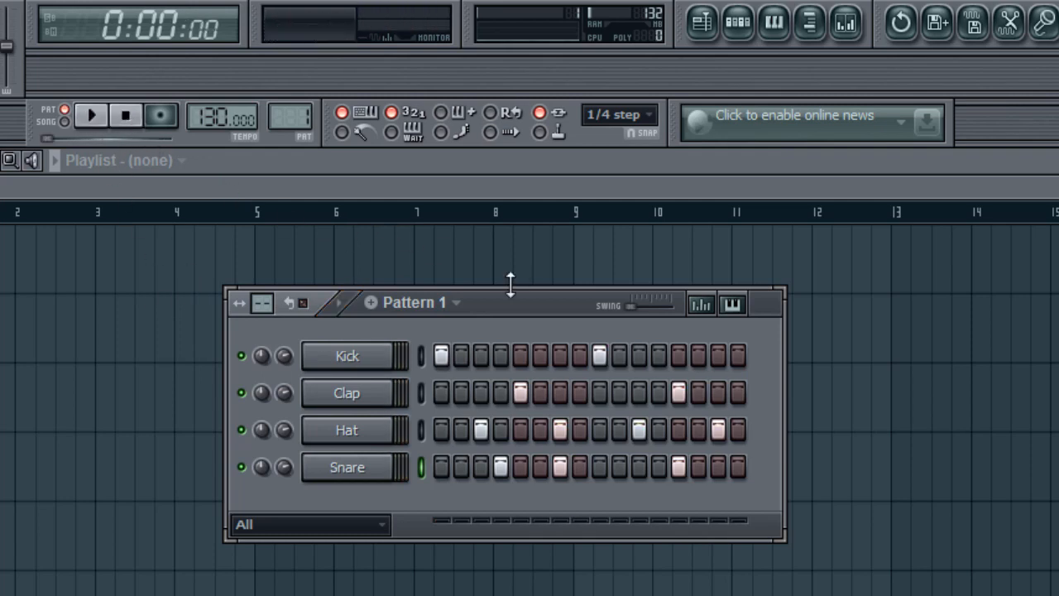
# Move the step sequencer window down and away from the Playlist's upper tracks.
pyautogui.moveTo(531, 304); pyautogui.dragTo(461, 290)
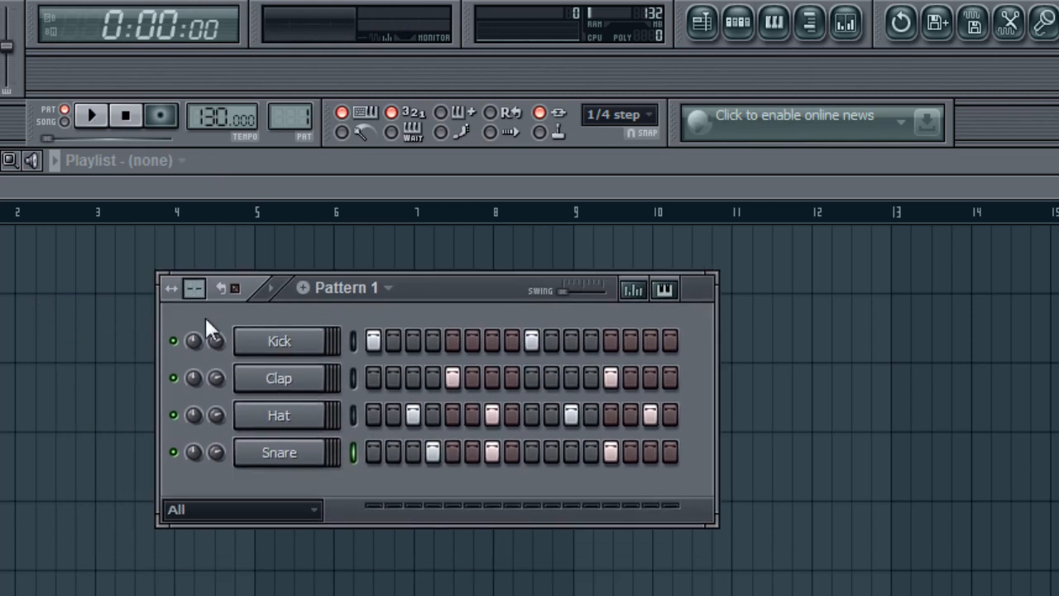
pyautogui.moveTo(454, 293); pyautogui.dragTo(687, 434)
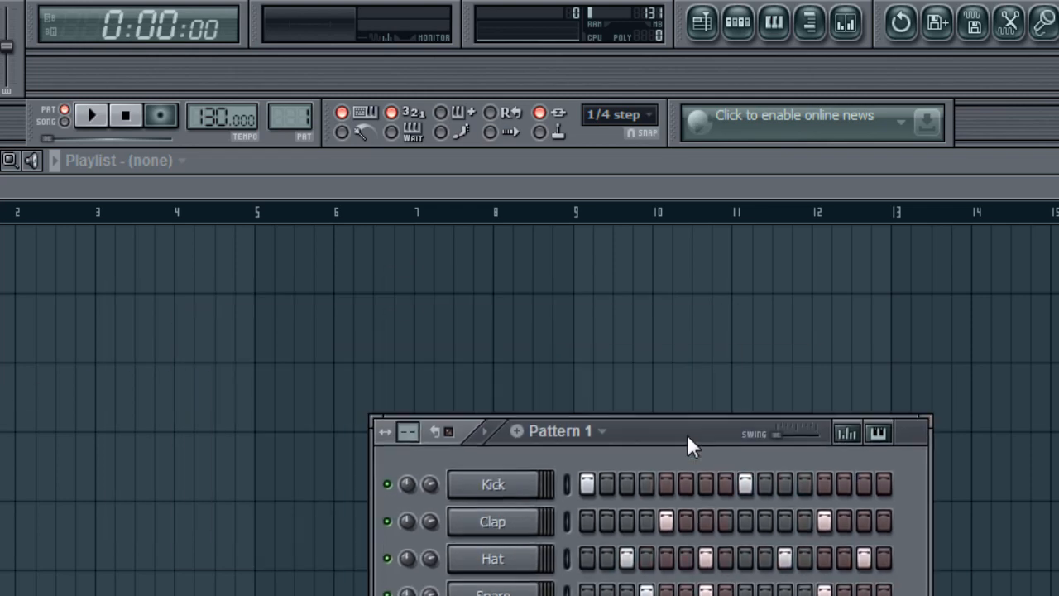
pyautogui.click(523, 183)
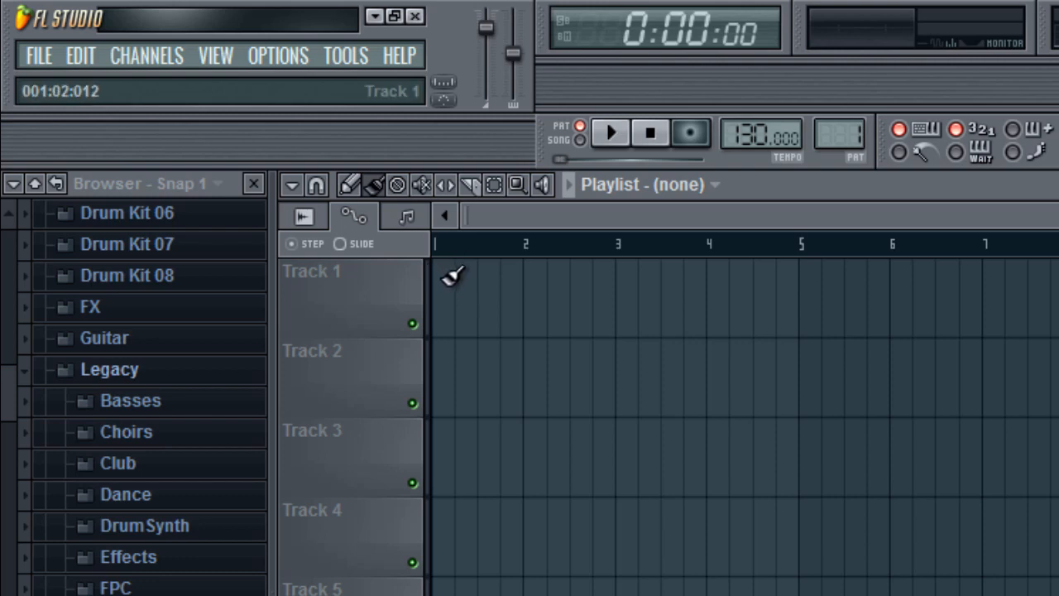
# Paint consecutive Pattern 1 clips along Track 1 of the Playlist, filling bars 1 to 14.
pyautogui.click(380, 188)
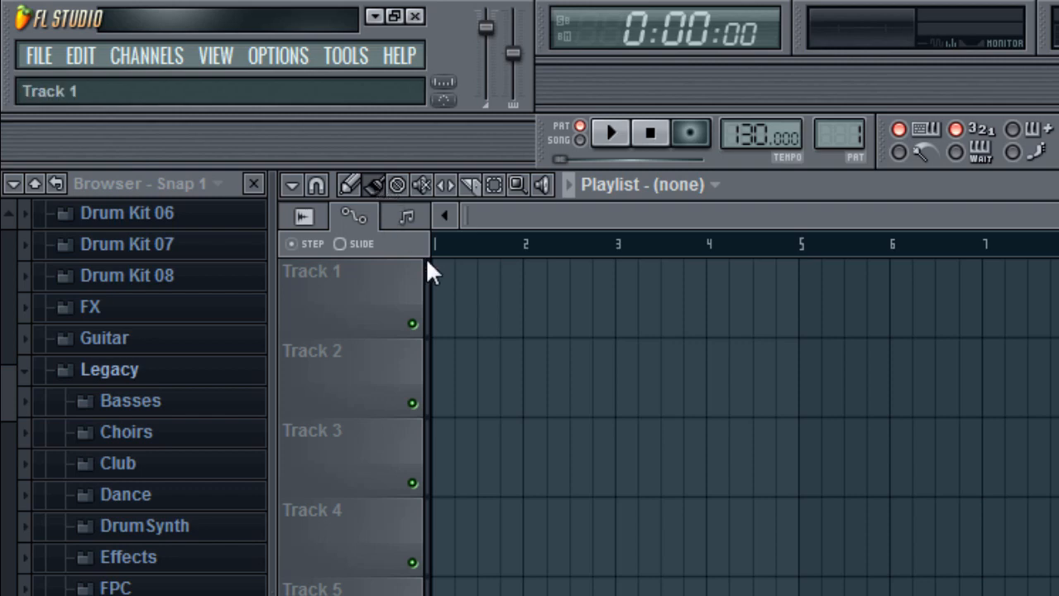
pyautogui.click(439, 305)
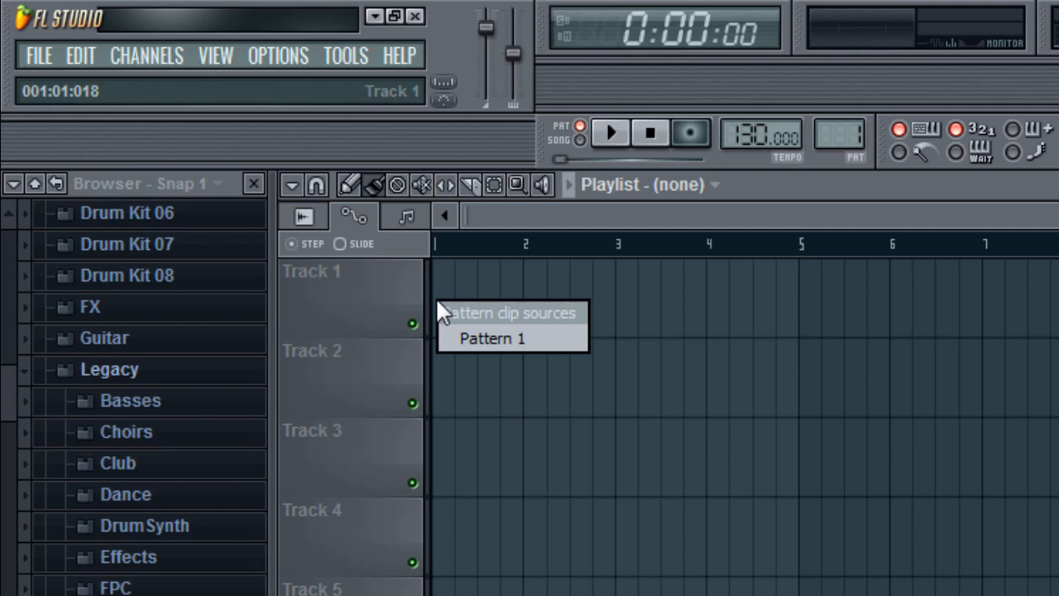
pyautogui.click(475, 346)
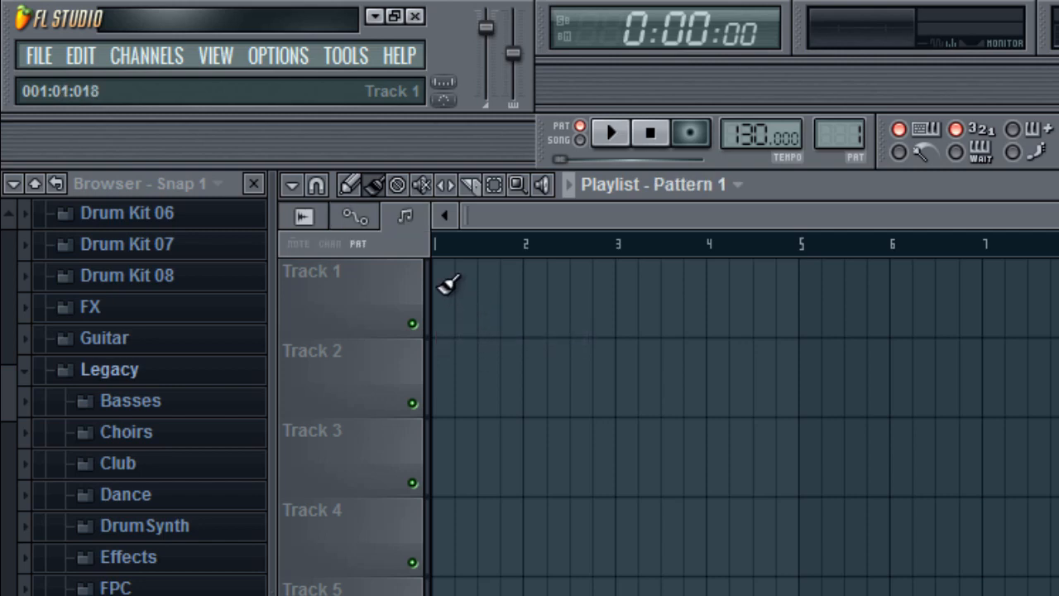
pyautogui.moveTo(447, 283); pyautogui.dragTo(922, 286)
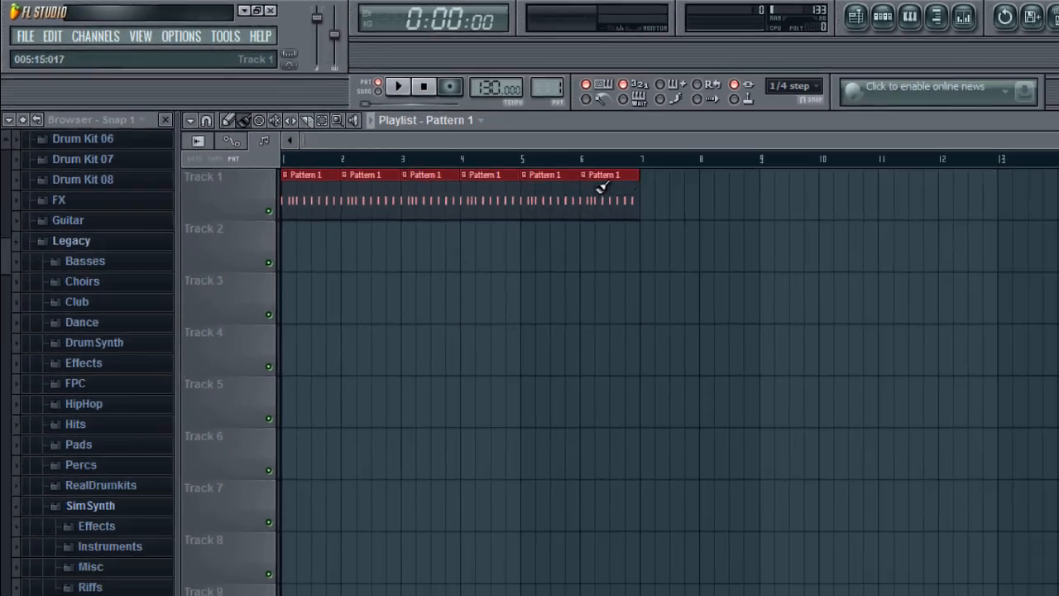
pyautogui.moveTo(601, 187); pyautogui.dragTo(1058, 177)
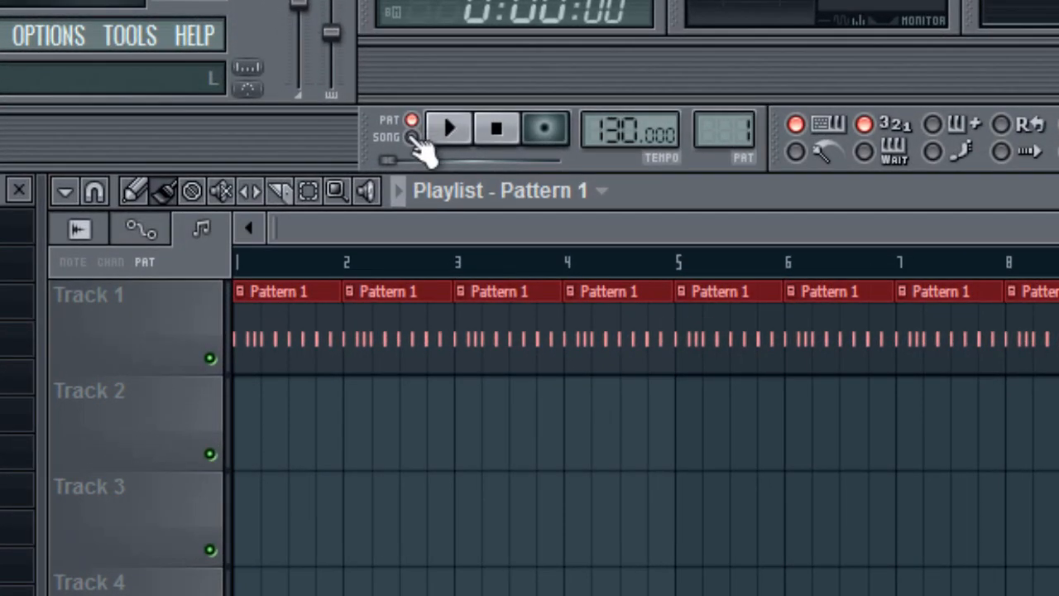
# Switch playback to song mode, play the arrangement from bar 1 and stop it.
pyautogui.click(412, 138)
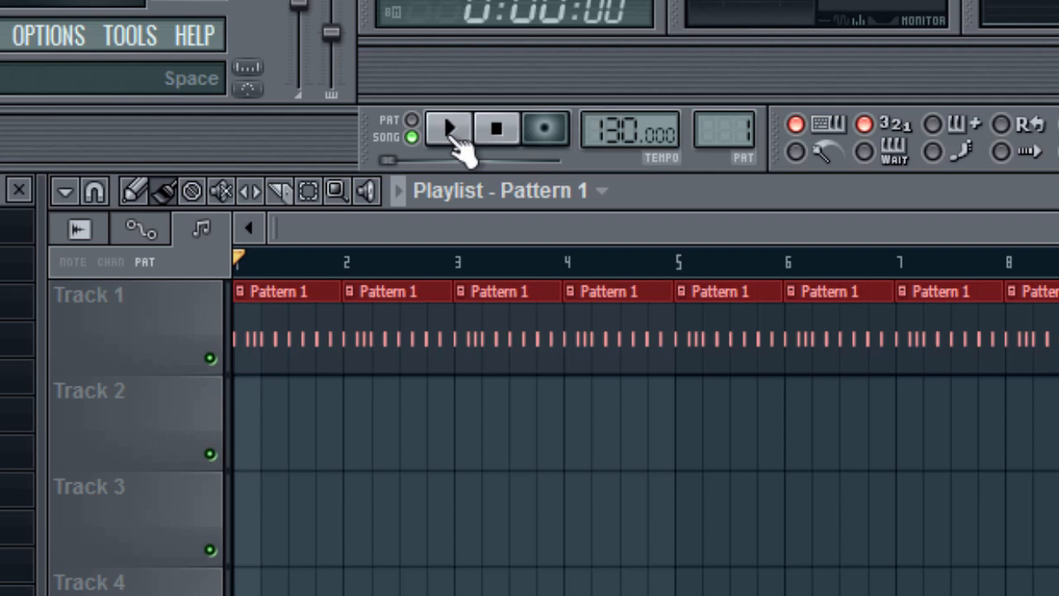
pyautogui.click(451, 132)
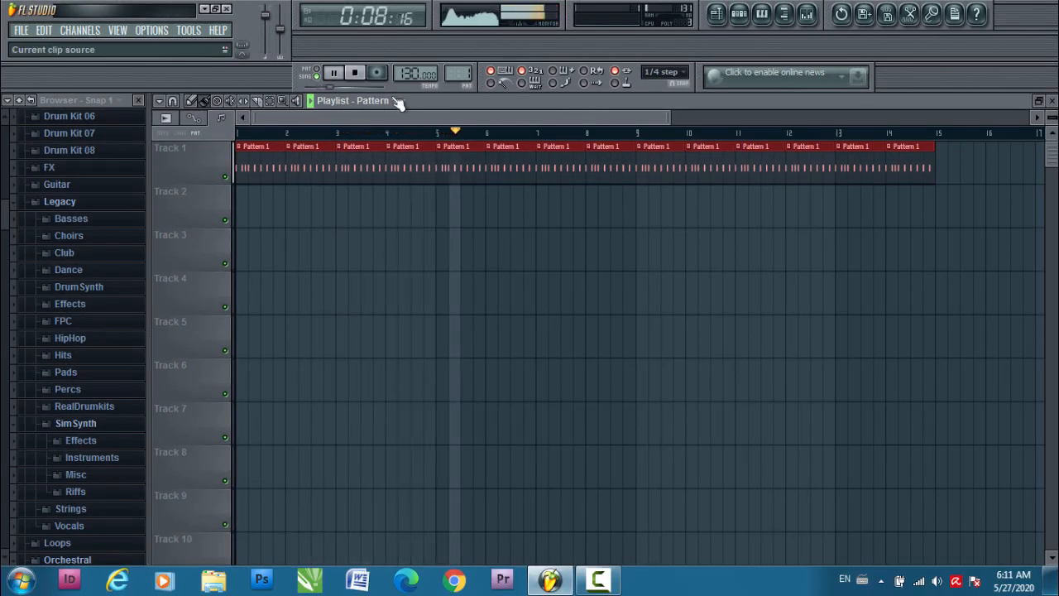
pyautogui.click(362, 75)
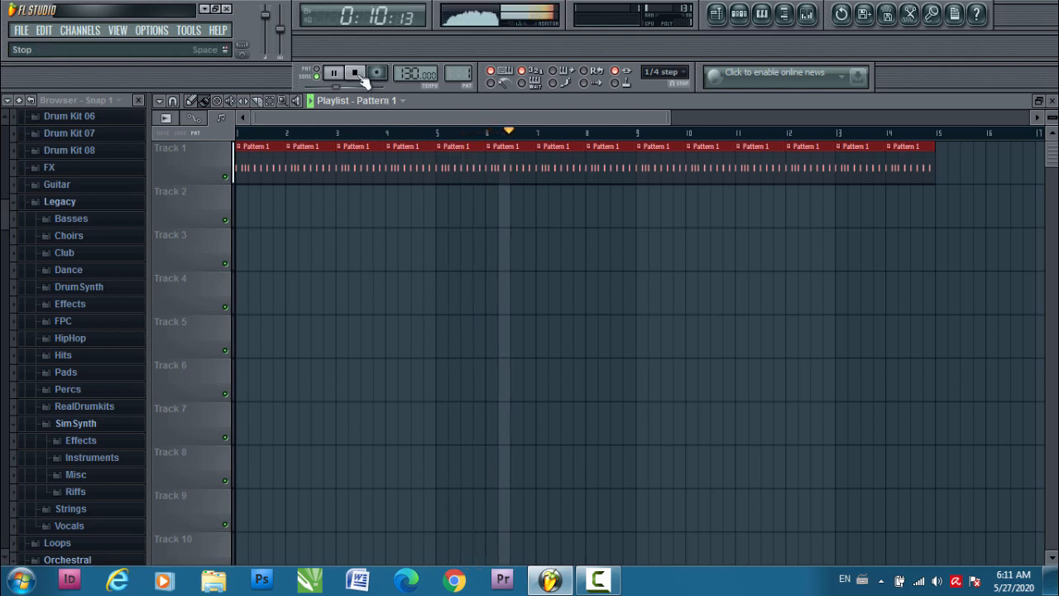